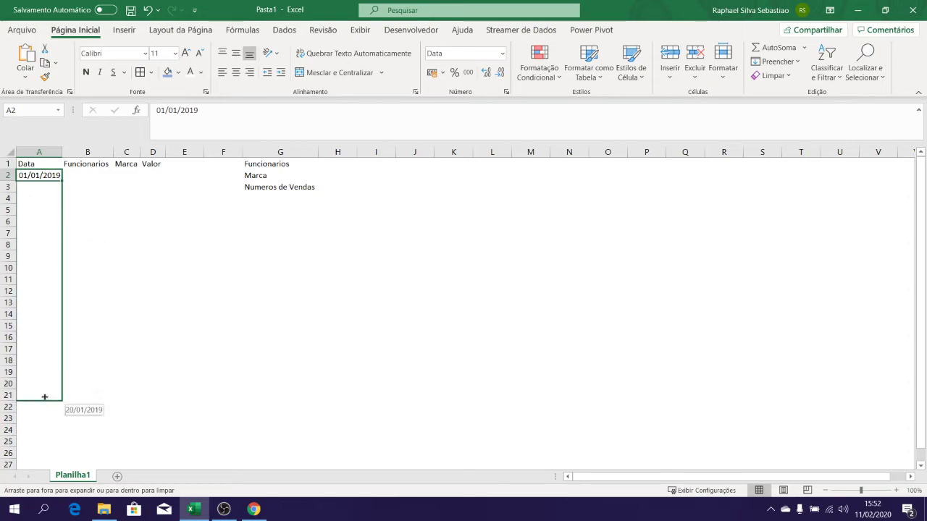
Enter five different employee first names in cells B2 to B6 of the Funcionarios column
click(76, 172)
text(mARI)
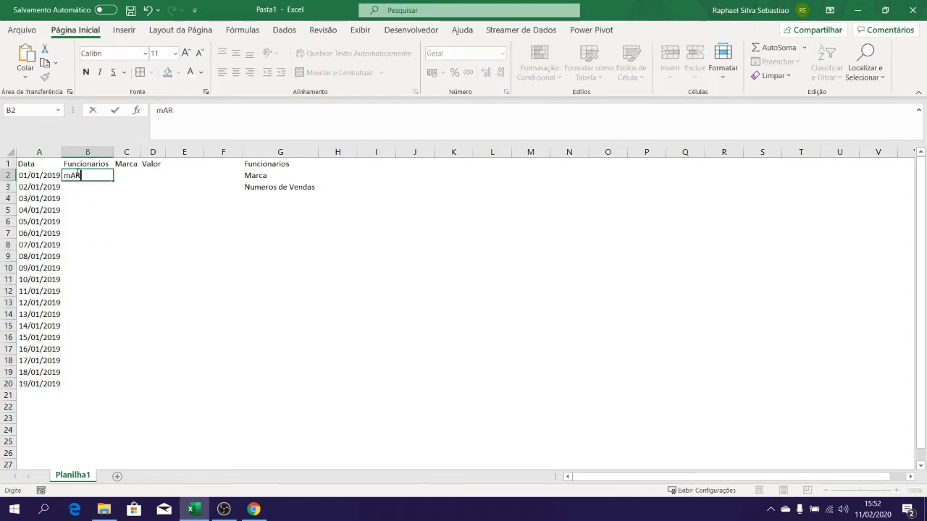
key(BackSpace)
text(Maria)
key(Return)
text(Rafae)
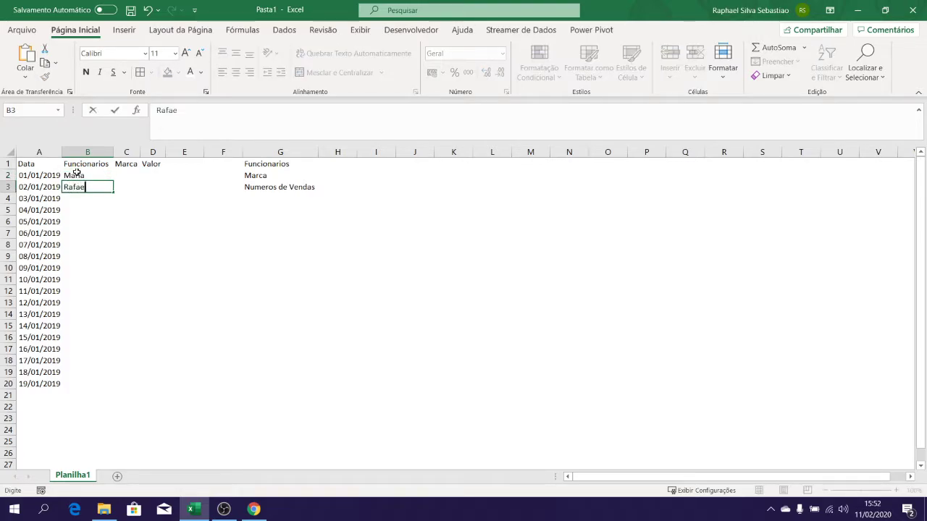
text(l)
key(Return)
text(Lu)
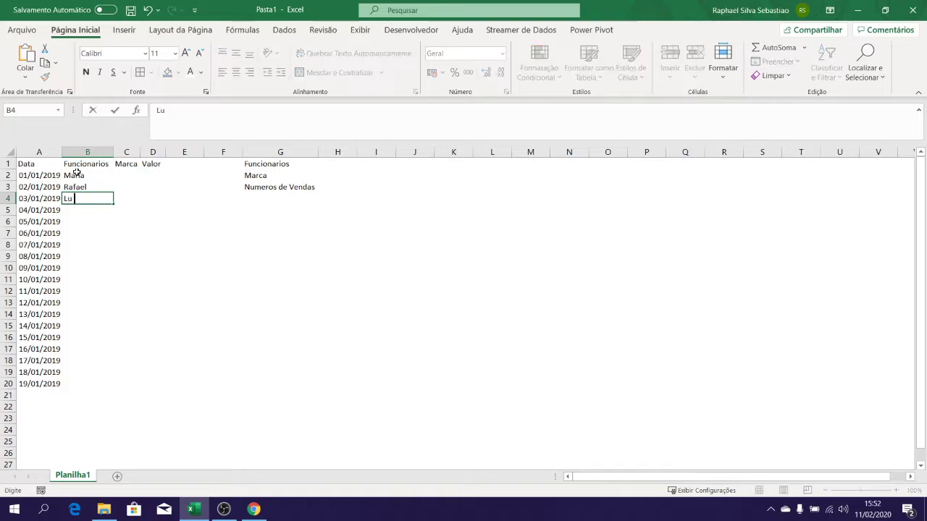
text(iz)
key(Return)
text(Robert)
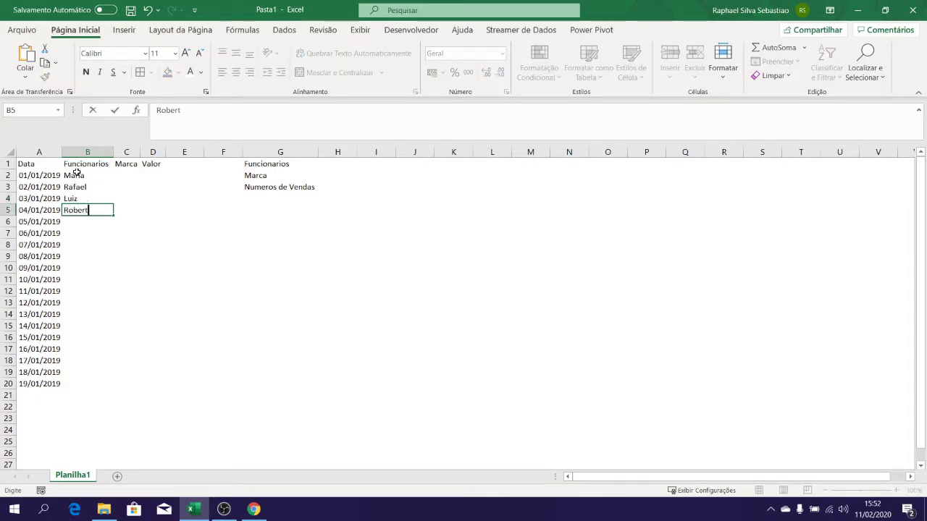
text(o)
key(Return)
text(Marta)
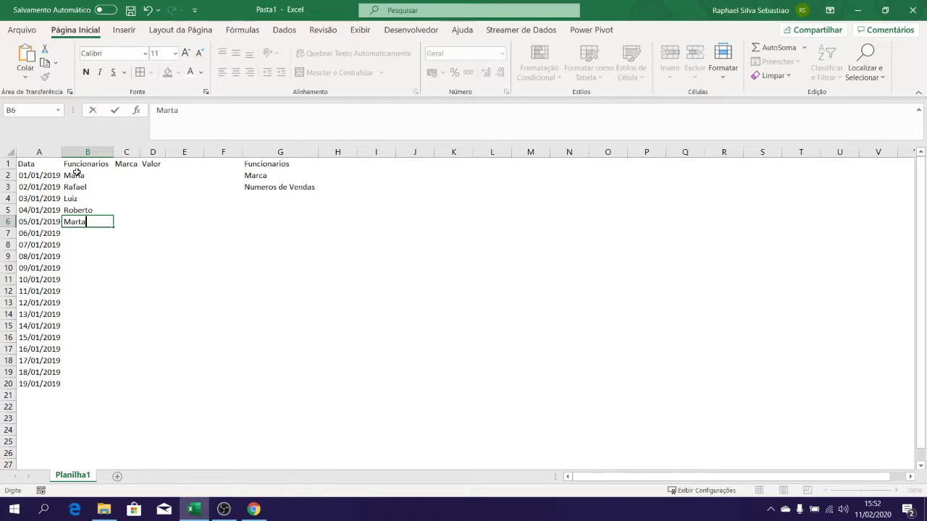
key(Return)
Fill the five employee names in B2:B6 down as a repeating pattern to row 20
key(Up)
click(77, 174)
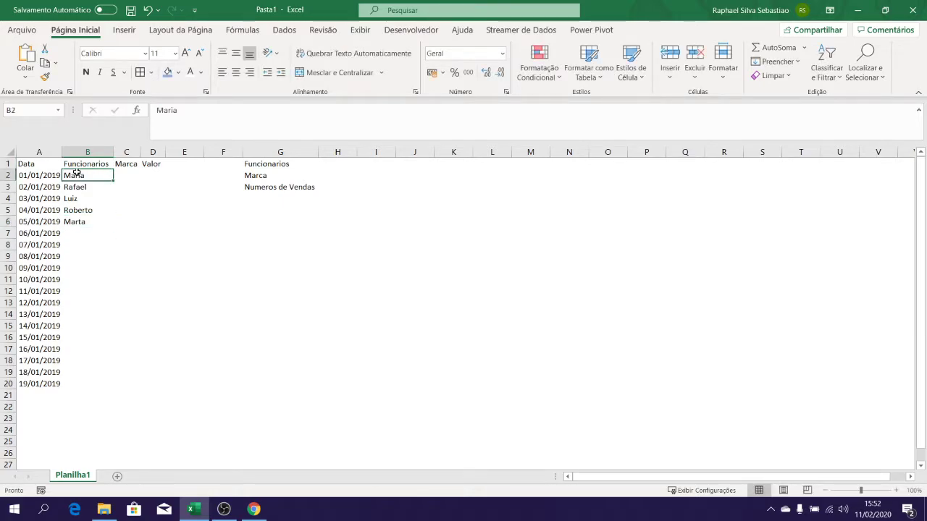
key(ctrl+shift+Down)
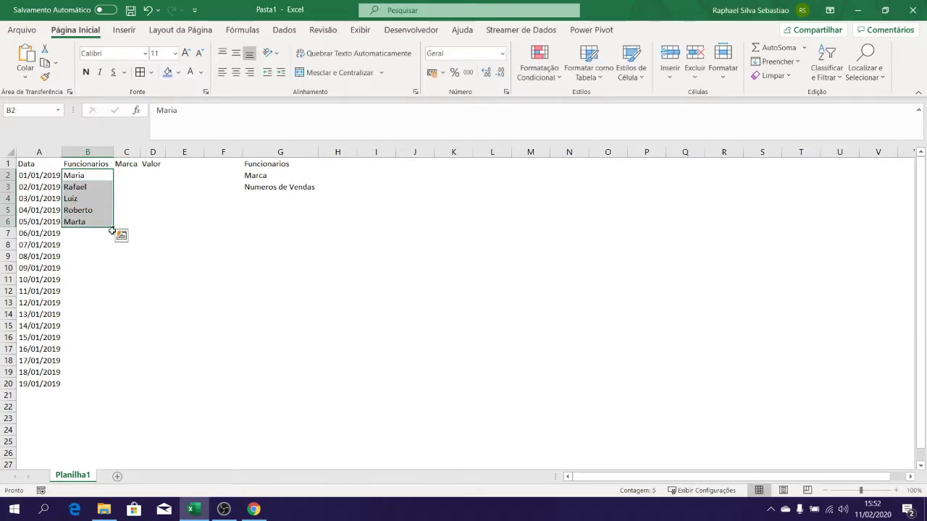
drag(113, 228, 108, 390)
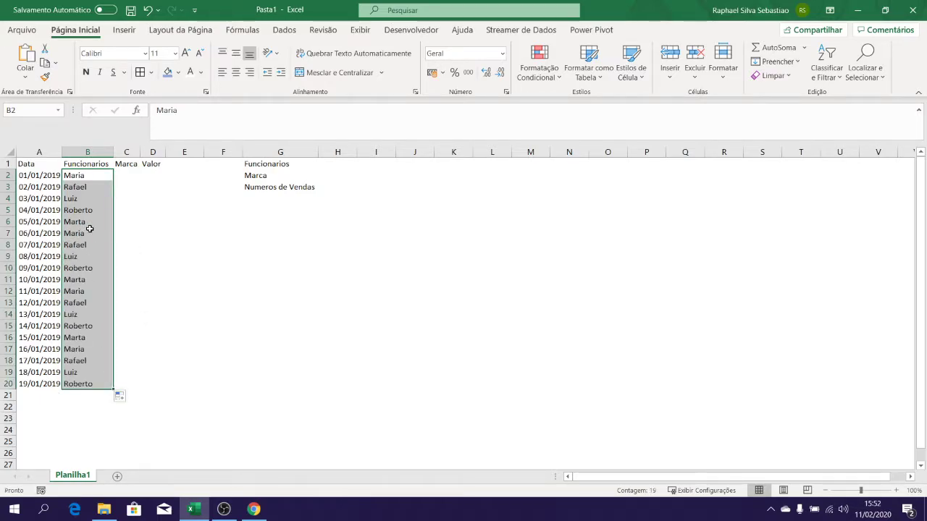
Enter the brands A, B, C and D in cells C2 to C5 of the Marca column
click(127, 173)
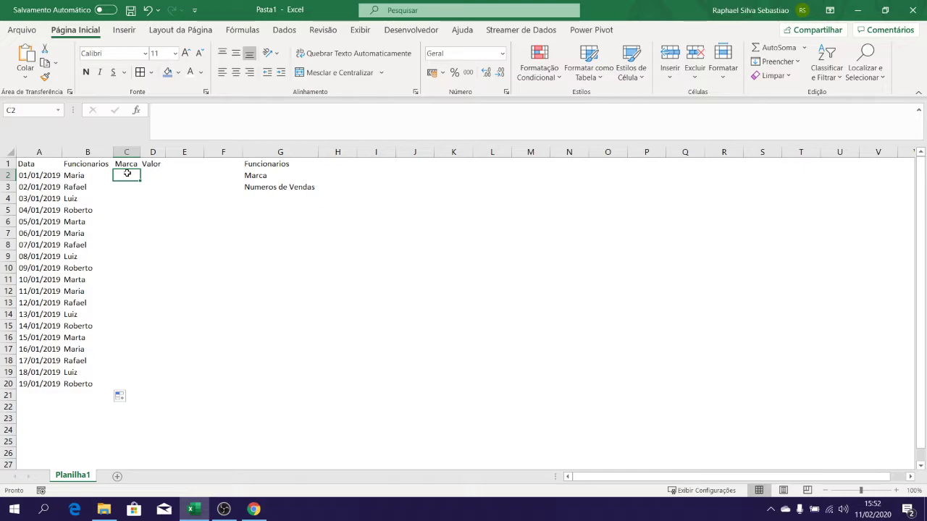
text(A)
key(Return)
text(B)
key(Return)
text(C)
key(Return)
text(D)
key(Return)
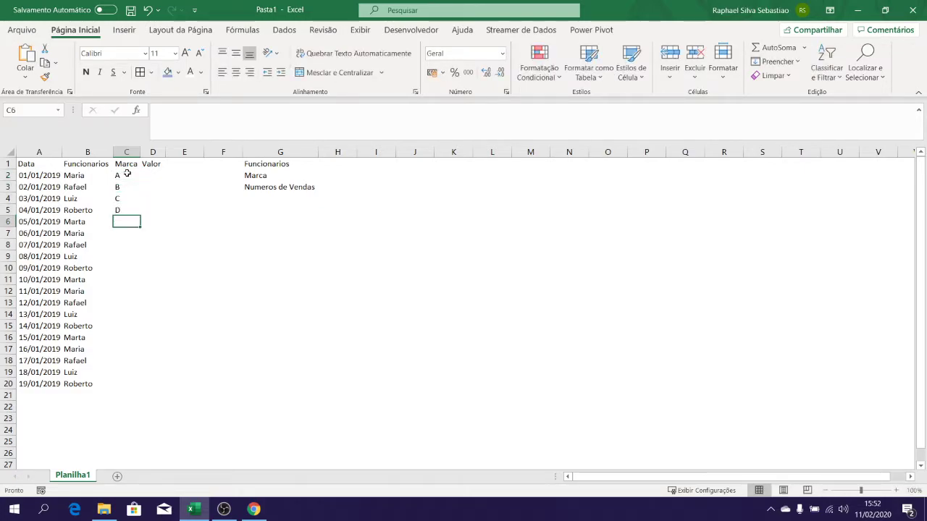
Enter the brands C, D, A, B, D, C, A and D in cells C6 to C13
text(C)
key(Return)
text(D)
key(Return)
text(A)
key(Return)
text(B)
key(Return)
text(D)
key(Return)
text(C)
key(Return)
text(A)
key(Return)
text(D)
key(Return)
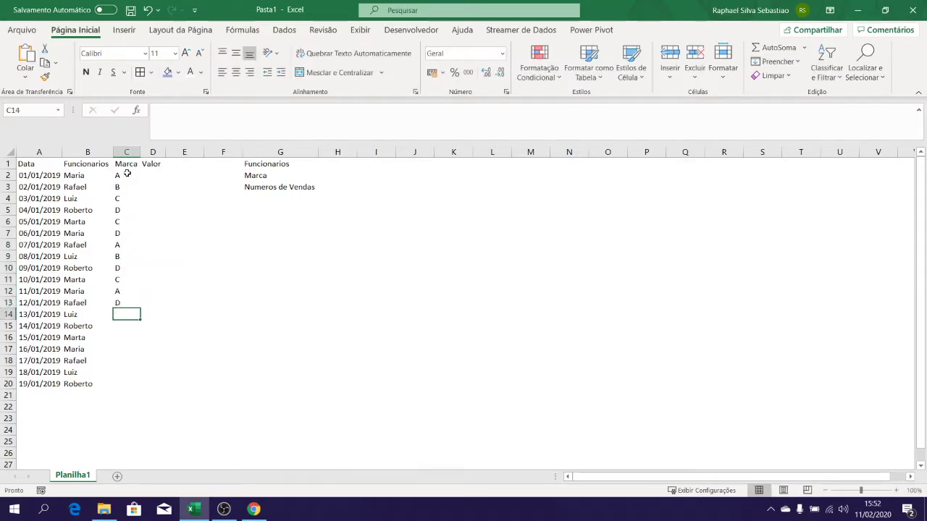
Complete the Marca column in cells C14 to C20 with B, B, A, D, A, A and C
text(B)
key(Return)
text(B)
key(Return)
text(A)
key(Return)
text(D)
key(Return)
text(A)
key(Return)
text(A)
key(Return)
text(C)
key(Return)
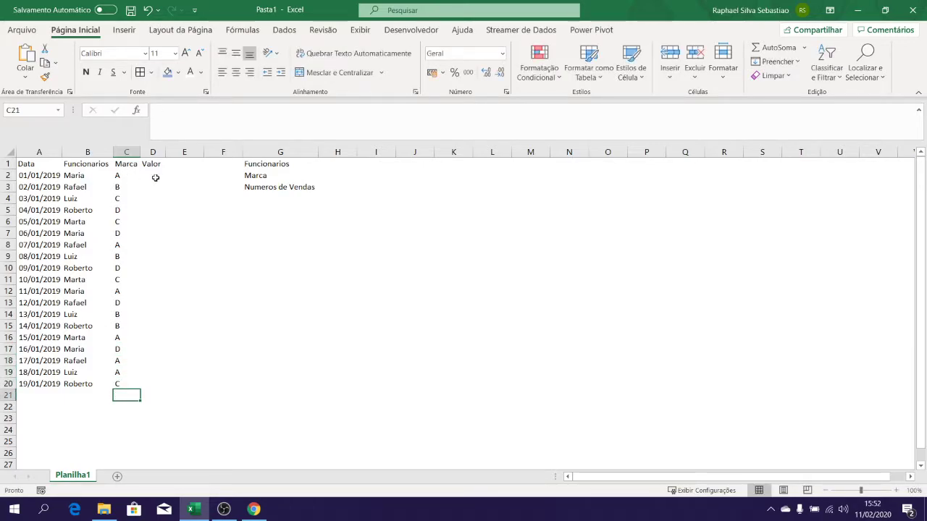
Enter 150, 250, 358, 257 and 259 in cells D2 to D6 of the Valor column
click(156, 174)
text(150)
key(Return)
text(250)
key(Return)
text(358)
key(ctrl+Return)
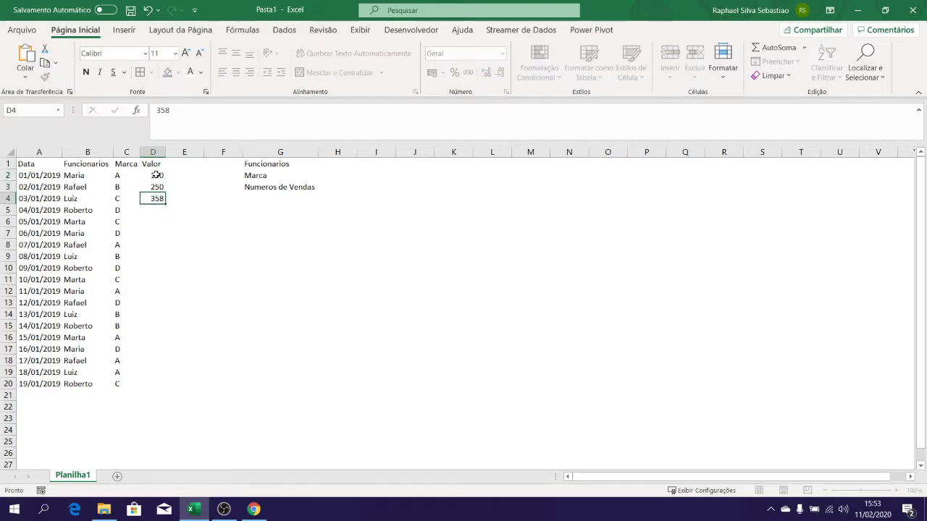
key(Return)
text(257)
key(Return)
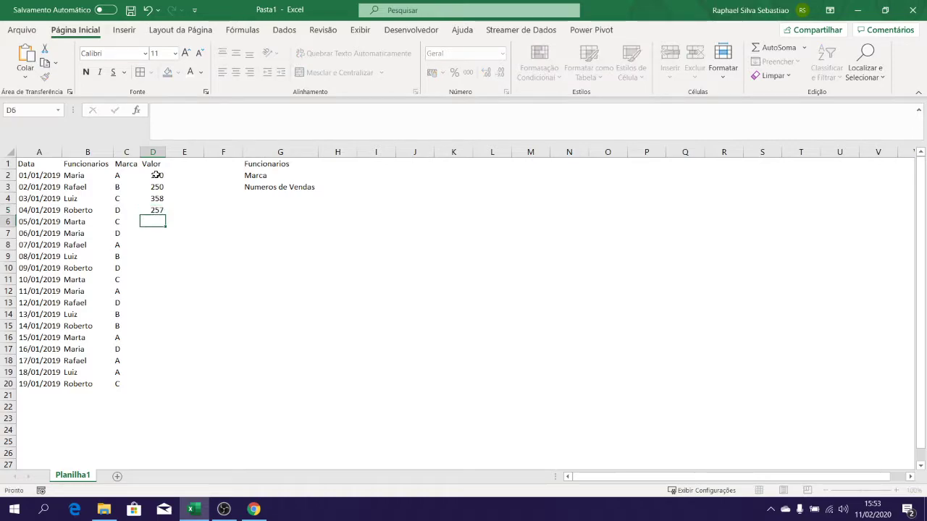
text(259)
key(Return)
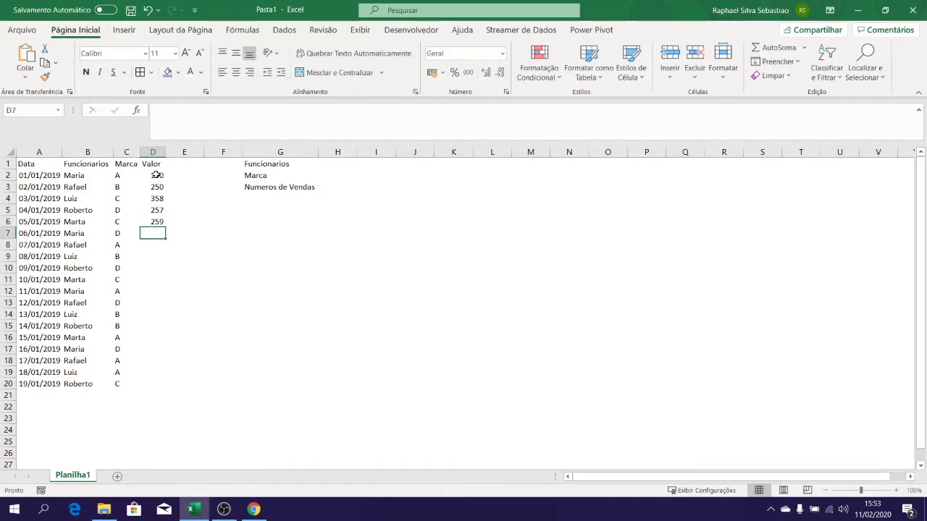
Enter 654, 789, 321, 369, 147, 258, 357 and 159 in cells D7 to D14
text(654)
key(Return)
text(789)
key(Return)
text(321)
key(Return)
text(369)
key(Return)
text(147)
key(Return)
text(258)
key(Return)
text(357)
key(Return)
text(159)
key(Return)
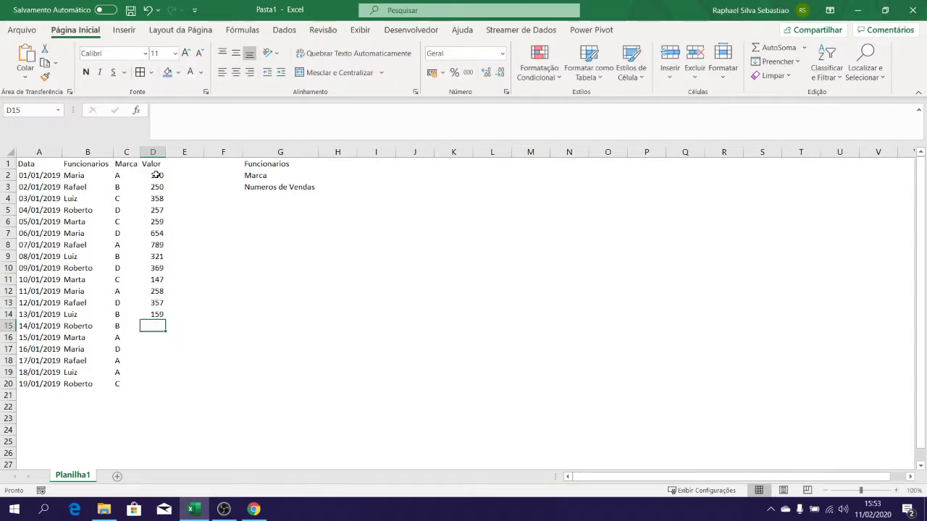
Enter 325 in cell D15 and 329 in cell D16
text(9843)
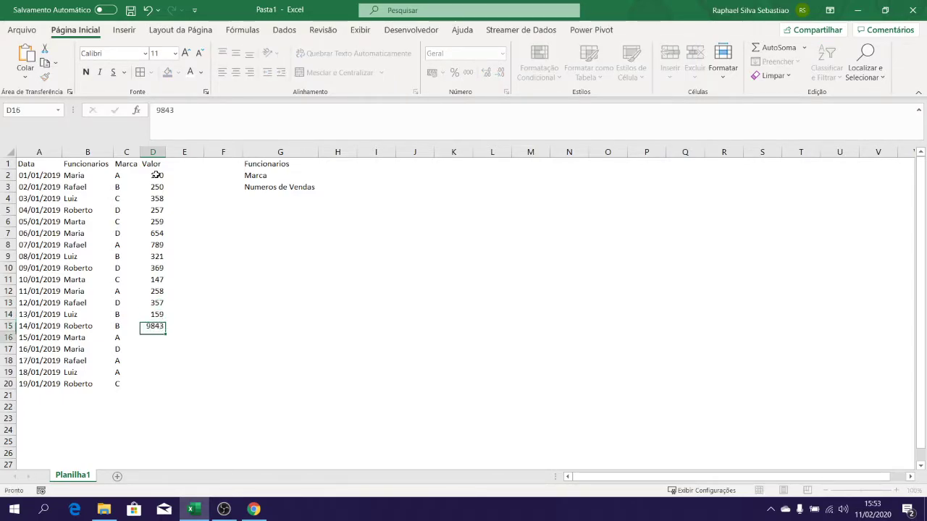
key(Return)
key(Up)
text(325)
key(Return)
text(32)
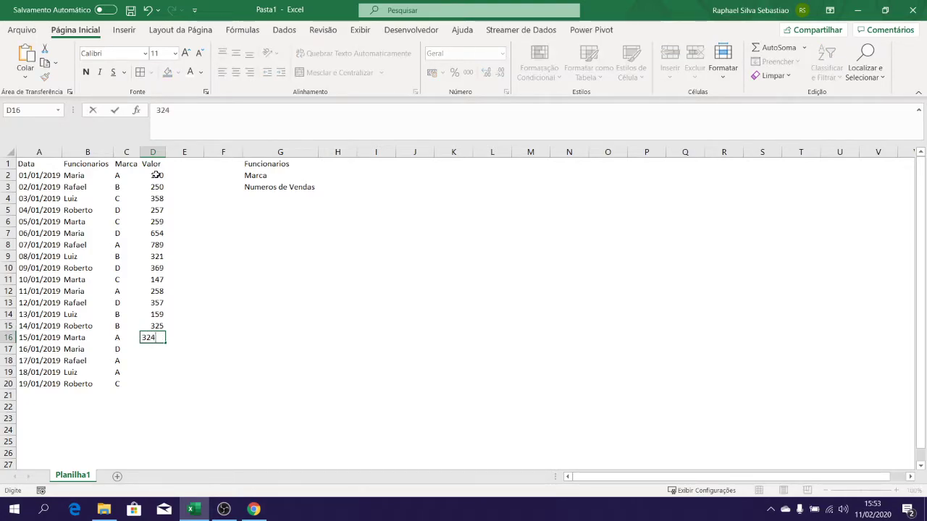
text(4)
key(BackSpace)
text(9)
key(Return)
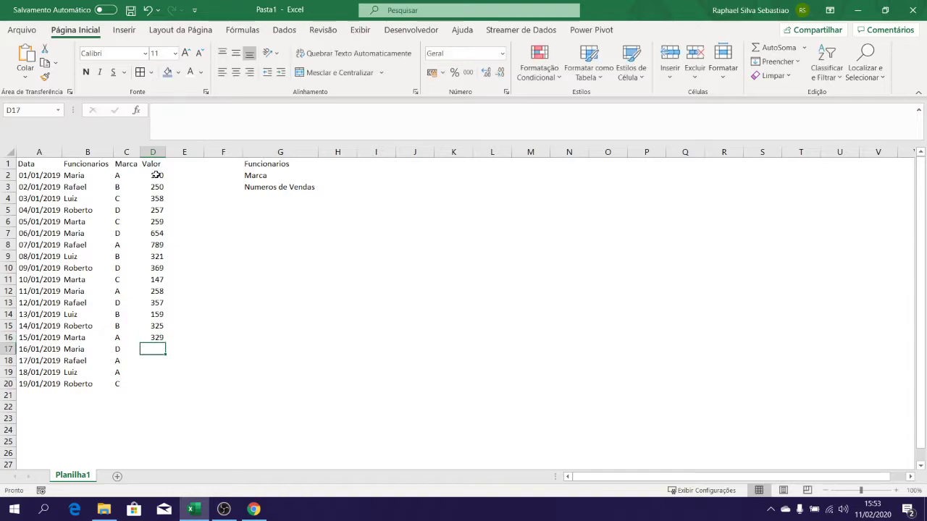
Complete the Valor column in cells D17 to D20 with 650, 159, 945 and 658
text(650)
key(Return)
text(0159)
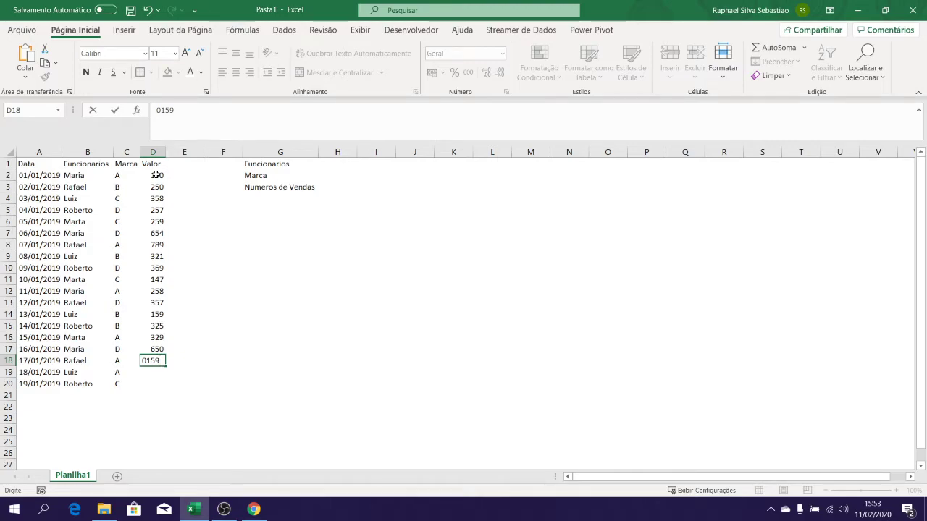
key(Return)
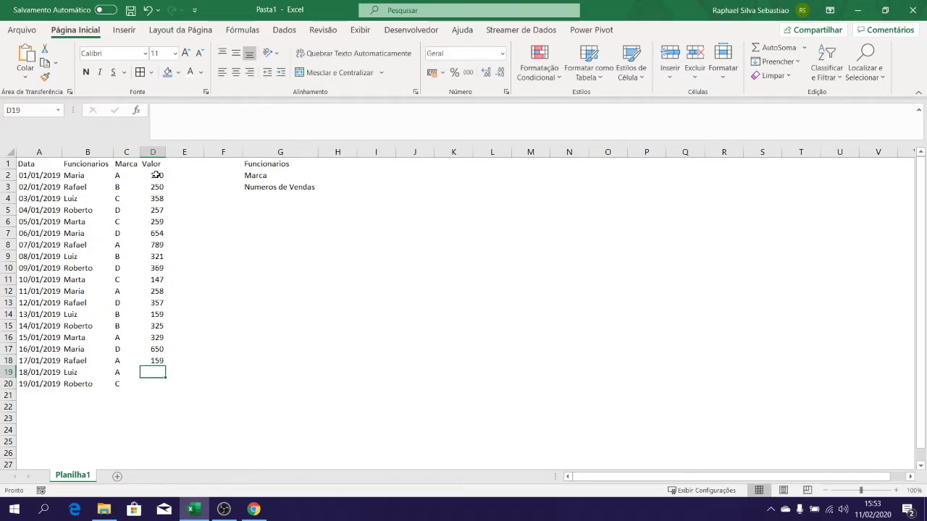
text(97)
key(Return)
key(Up)
text(945)
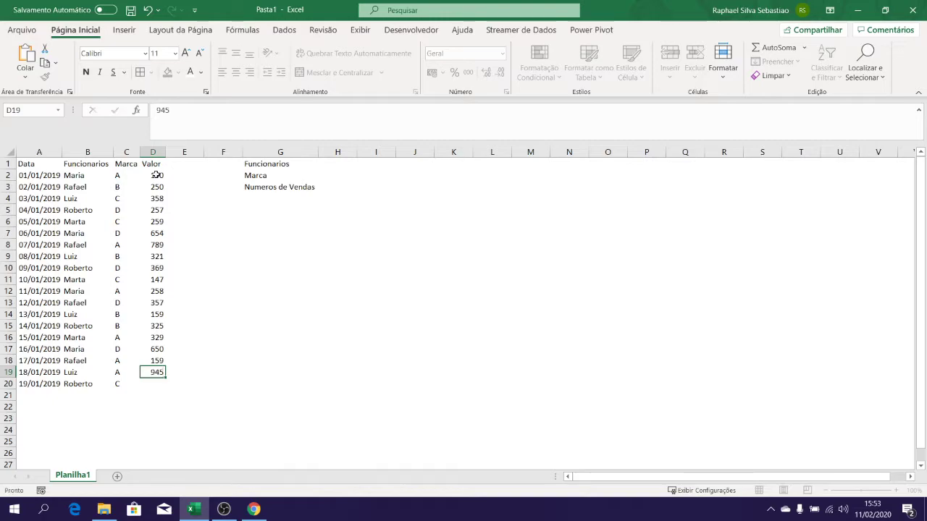
key(Return)
text(3215)
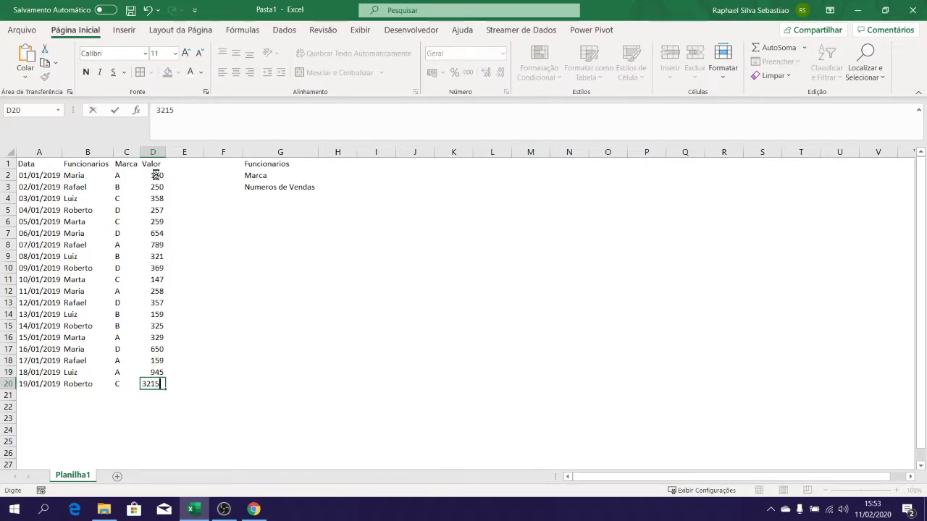
key(Return)
key(Up)
text(65)
key(Return)
Apply the R$ accounting number format to the Valor amounts in D2:D20
key(Up)
key(shift+Up)
key(shift+Up)
key(shift+Up)
key(shift+Up)
key(shift+Up)
key(shift+Up)
key(shift+Up)
key(shift+Up)
key(shift+Up)
key(shift+Up)
key(shift+Up)
key(shift+Up)
key(shift+Up)
key(shift+Up)
key(shift+Up)
key(shift+Up)
key(shift+Up)
key(shift+Up)
key(shift+Up)
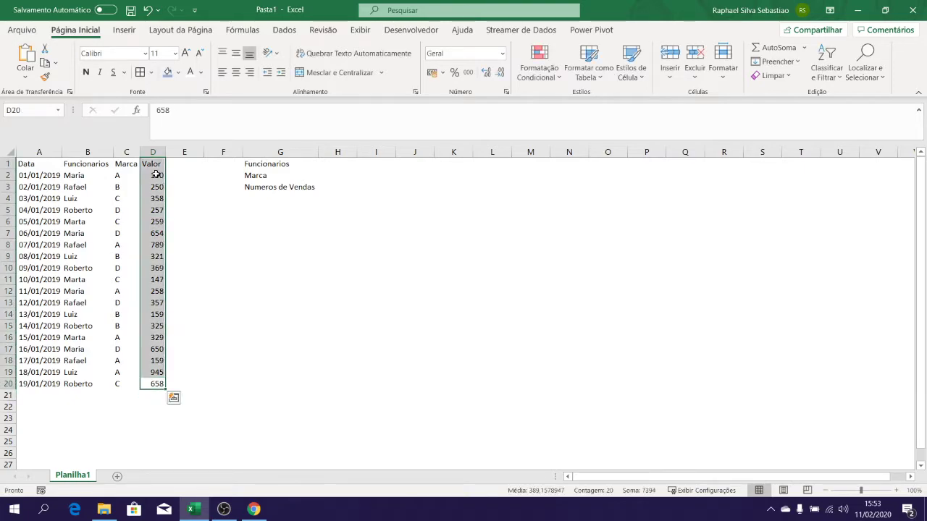
key(shift+Down)
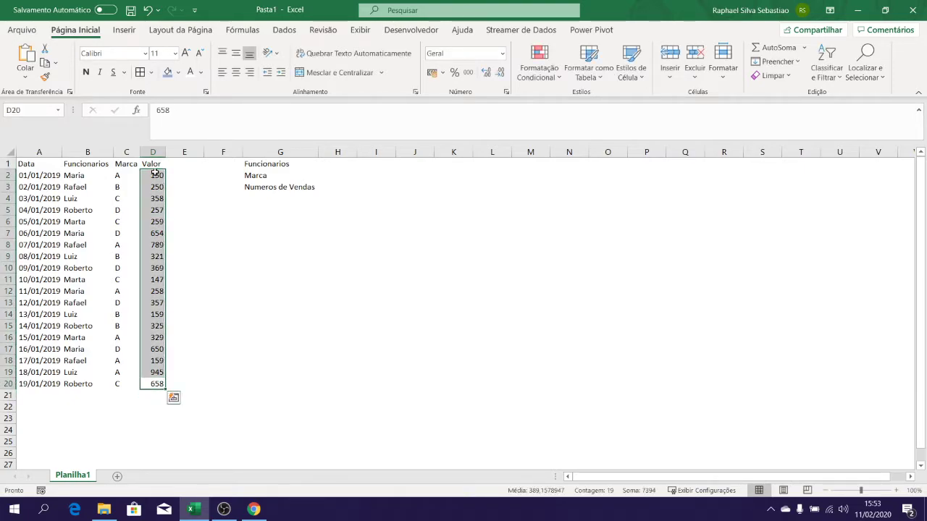
click(433, 73)
click(154, 188)
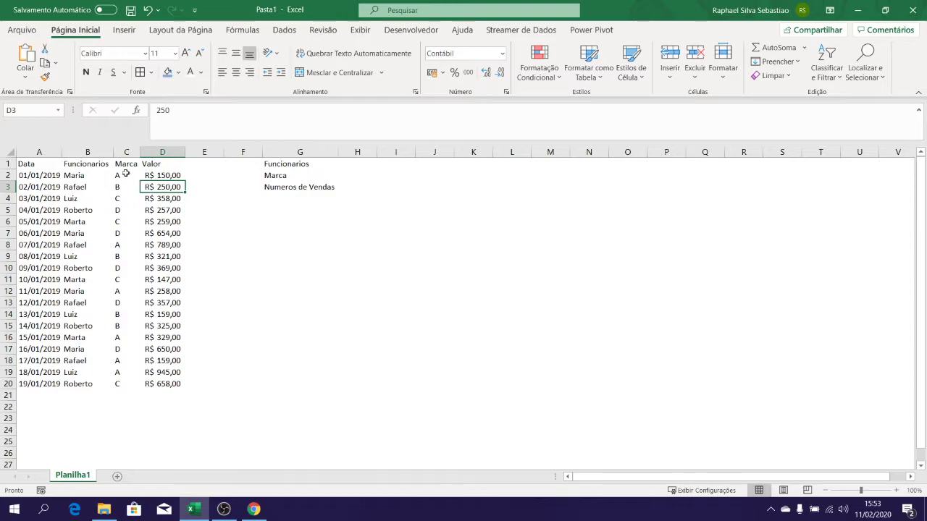
Center the Marca entries in C2:C20 horizontally and align them to the vertical middle
click(125, 173)
key(ctrl+shift+Down)
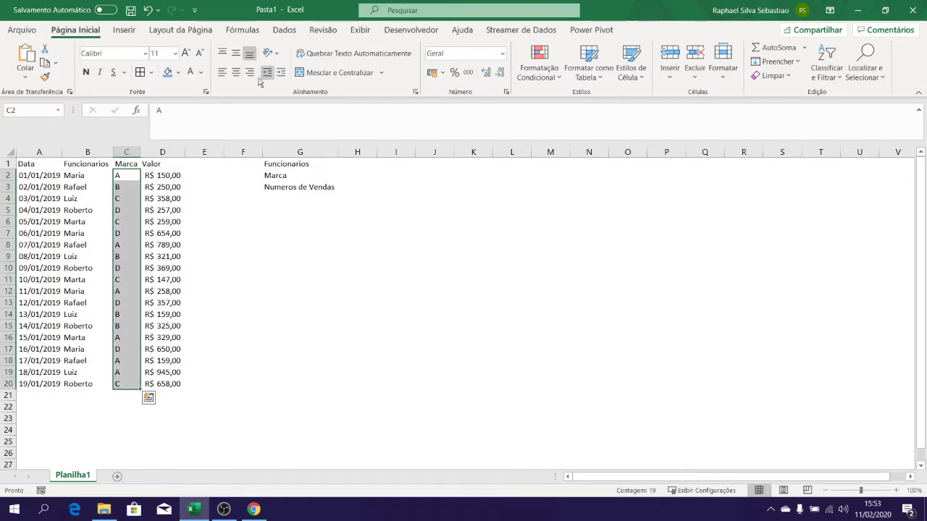
click(236, 73)
click(235, 53)
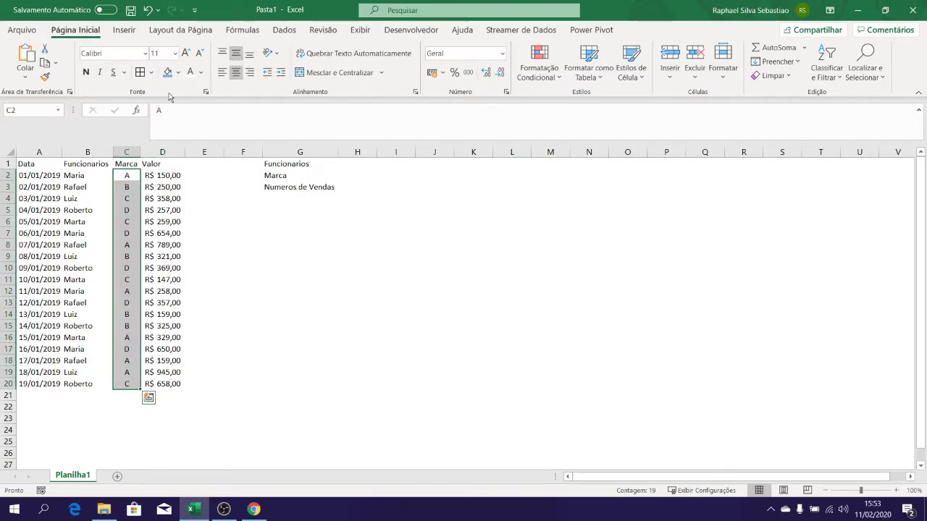
click(82, 178)
key(ctrl+shift+Down)
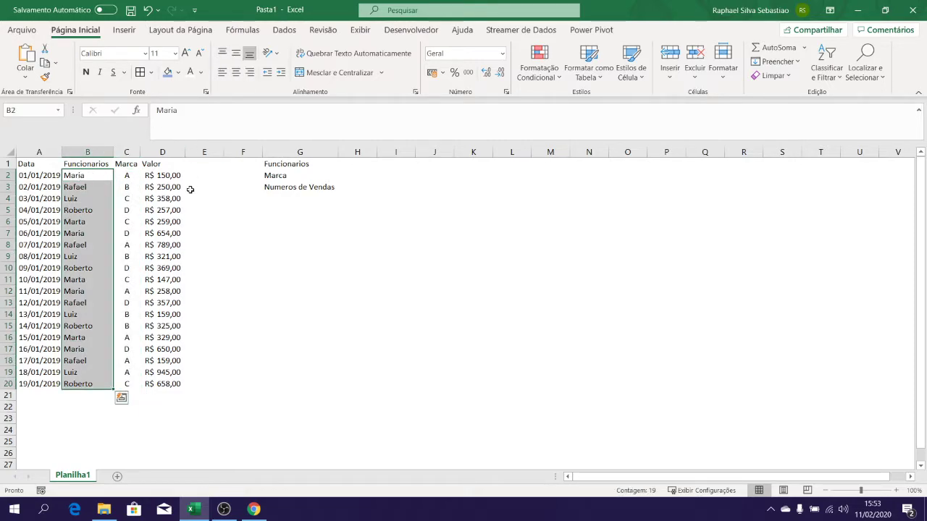
Center the header row A1:D1 horizontally and align it to the vertical middle
click(29, 168)
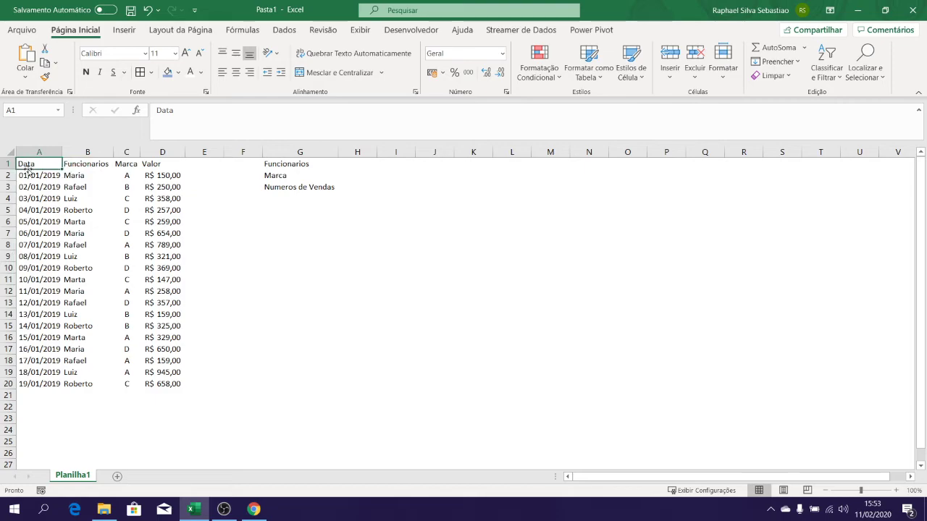
key(ctrl+shift+Right)
click(236, 53)
click(236, 73)
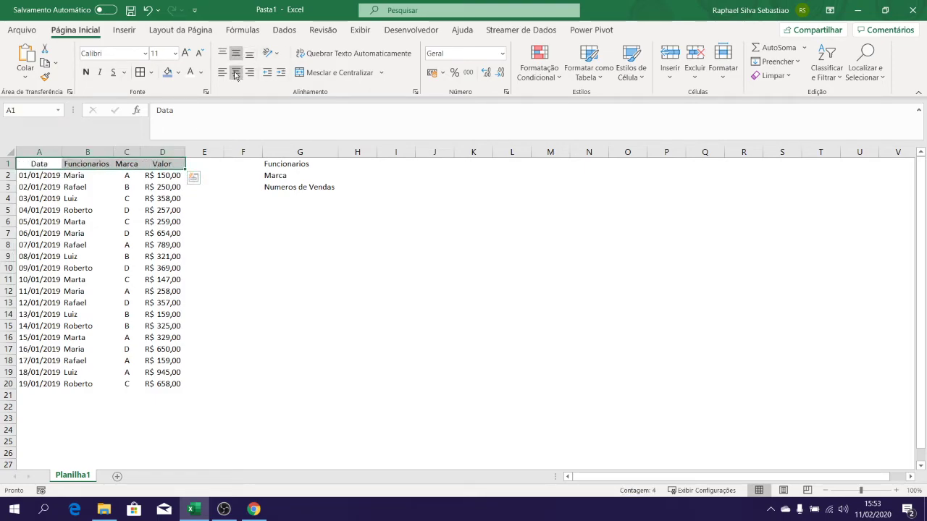
Give the header row A1:D1 a dark blue fill with bold white text
click(178, 72)
click(243, 186)
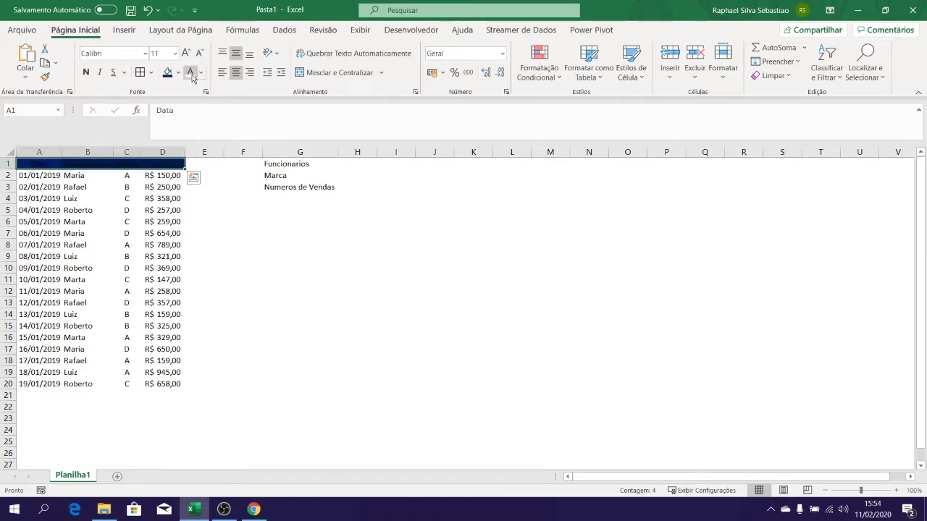
click(85, 72)
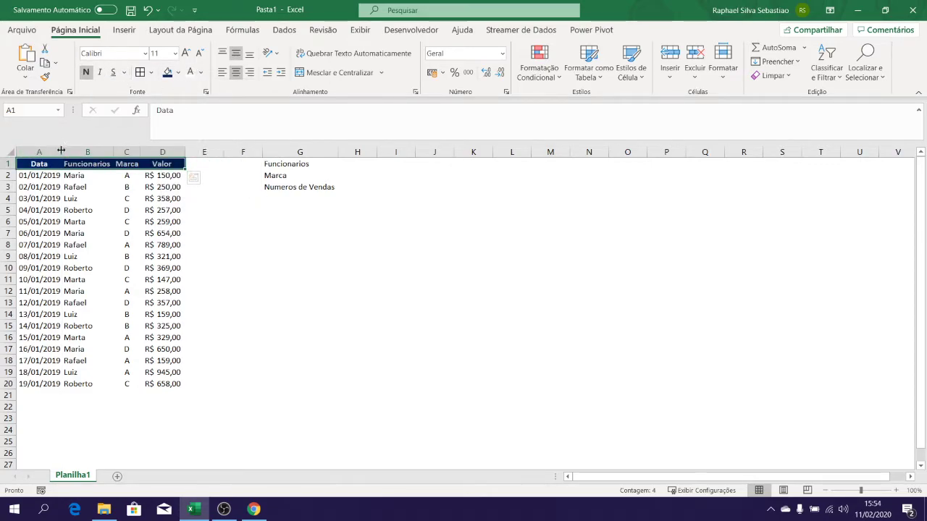
Set all columns of the sheet to the same width, slightly wider than column A
click(9, 151)
drag(62, 151, 65, 151)
click(107, 222)
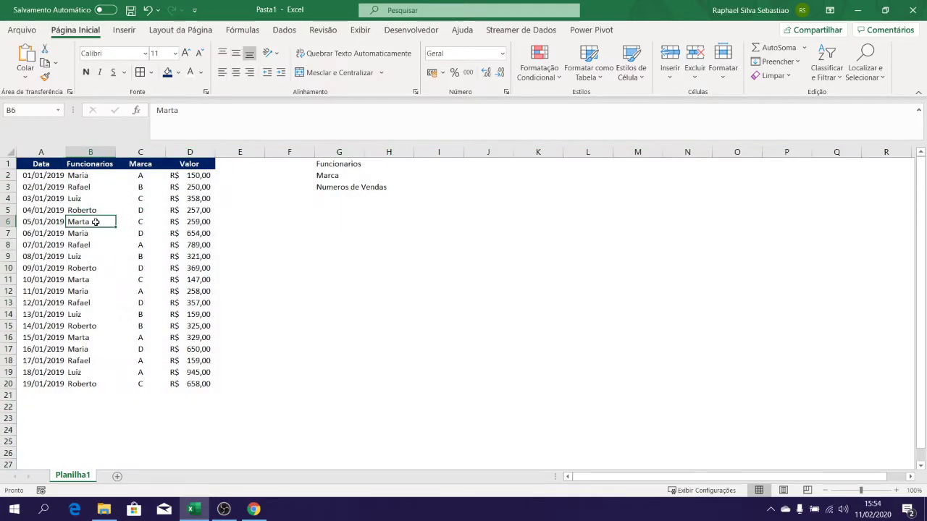
Fit column B's width to its contents so the Funcionarios header has enough room
key(Left)
key(Up)
key(Up)
key(Up)
key(Up)
key(Up)
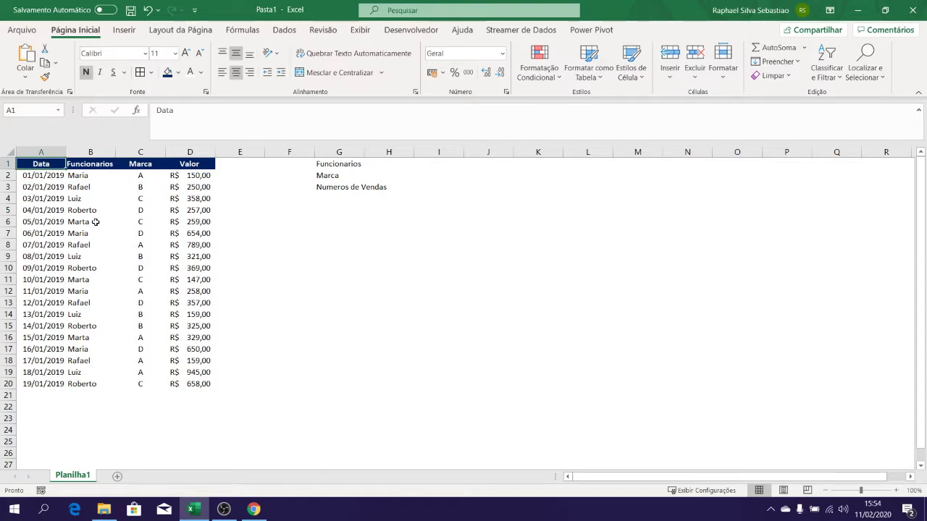
key(Right)
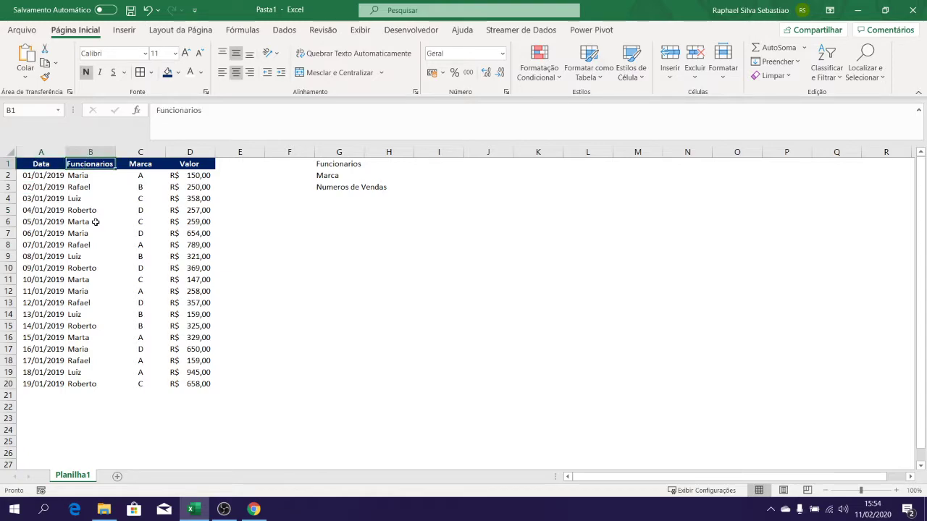
double_click(116, 151)
Give the labels in G1:G3 a dark blue fill with white text and fit column G to its contents
click(341, 163)
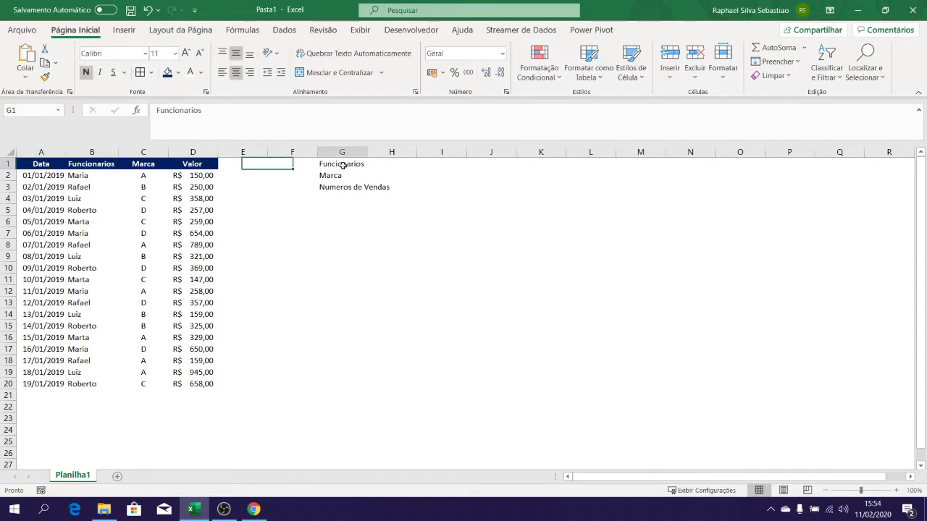
key(ctrl+shift+Down)
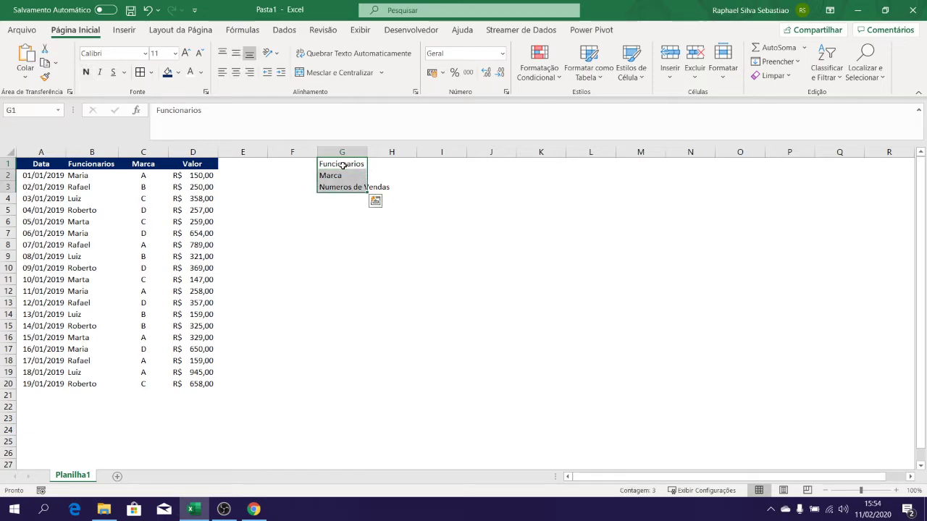
click(167, 72)
click(189, 72)
double_click(367, 150)
Fill the entry cells H1:H3 with light blue and add borders around every cell
drag(416, 164, 403, 188)
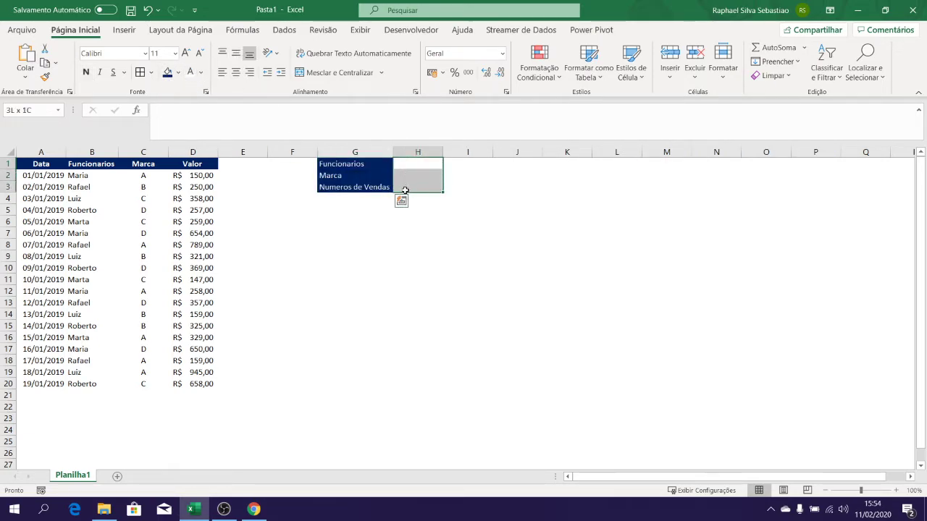
click(178, 72)
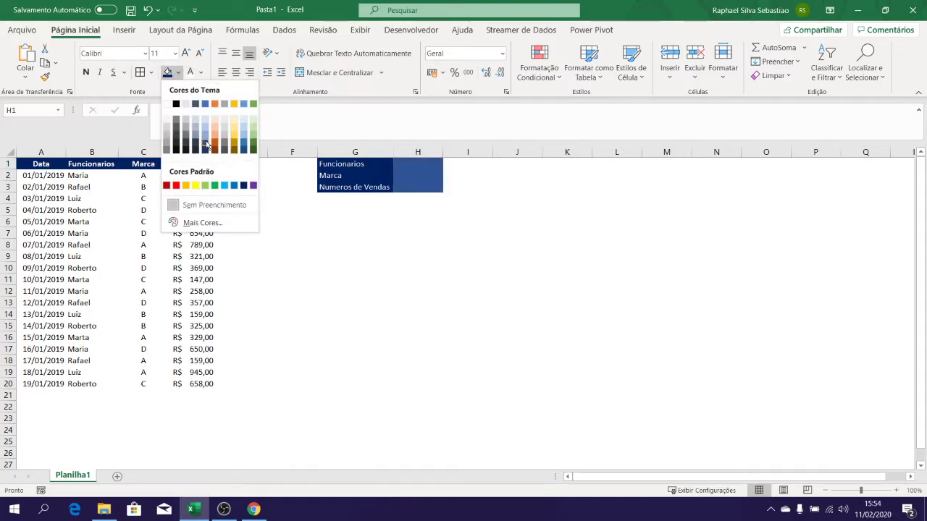
click(207, 142)
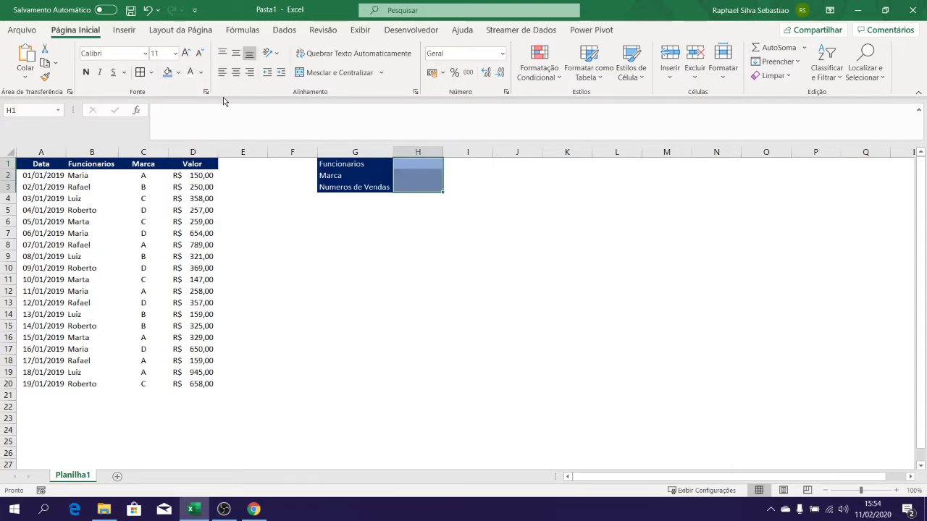
click(140, 74)
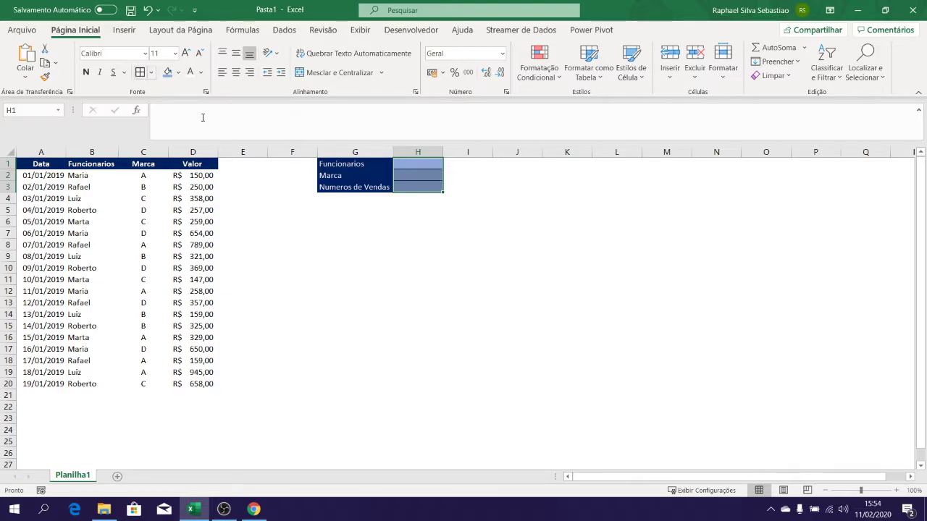
click(431, 187)
click(416, 174)
click(410, 166)
click(165, 187)
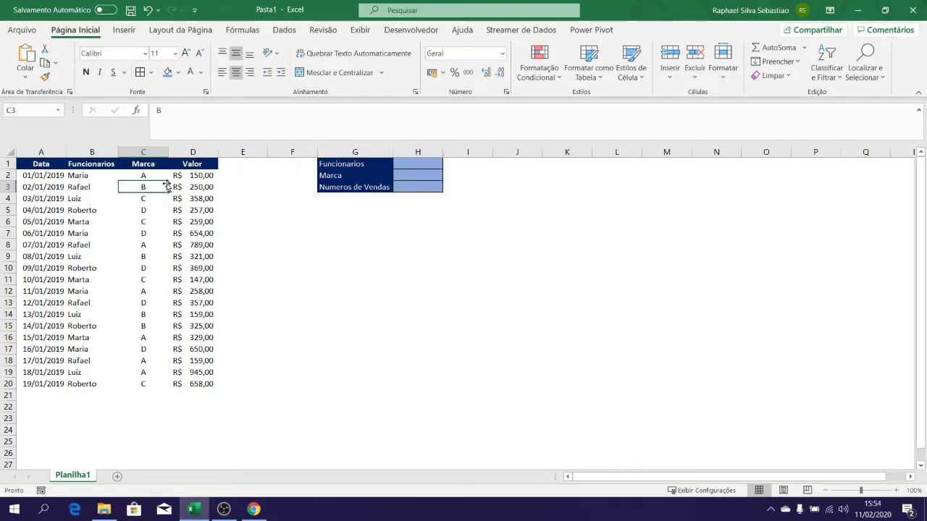
key(Up)
key(Right)
key(ctrl+a)
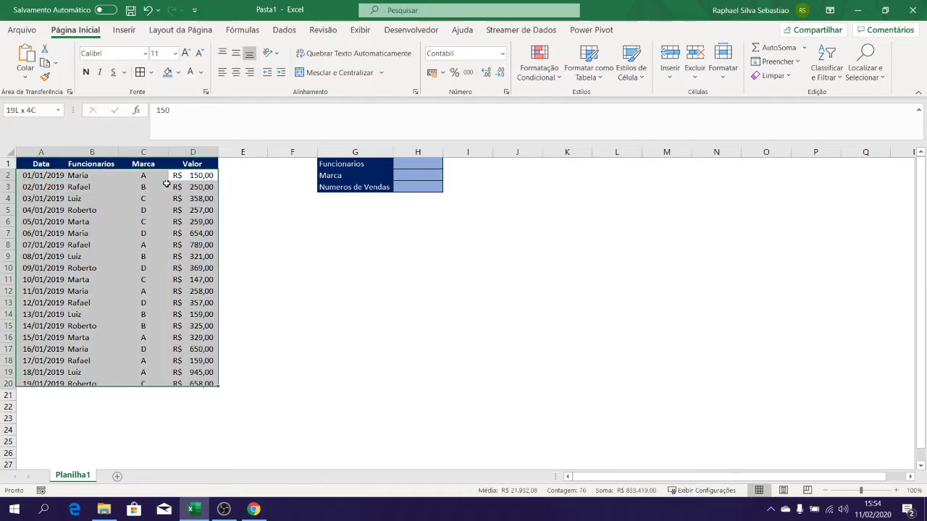
click(81, 245)
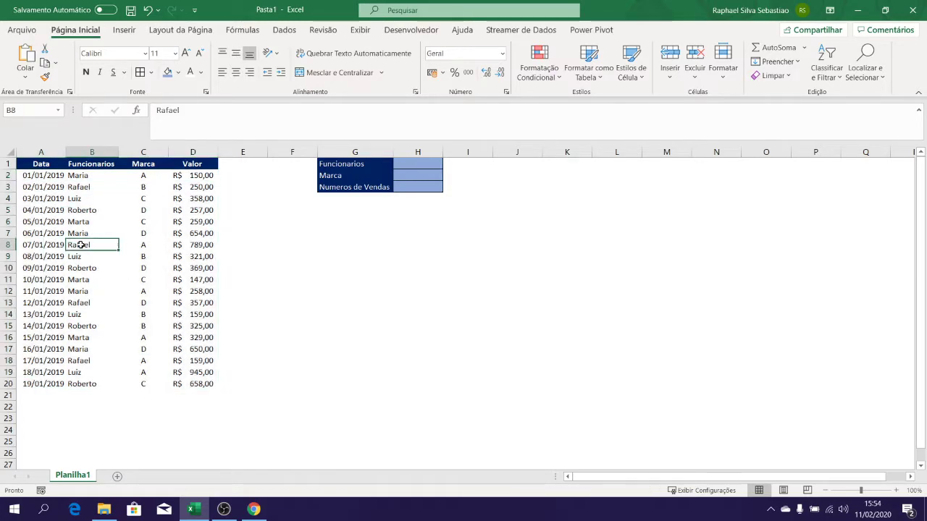
Open data validation for the Funcionarios entry cell H1 and set it to allow a list (Lista)
click(419, 167)
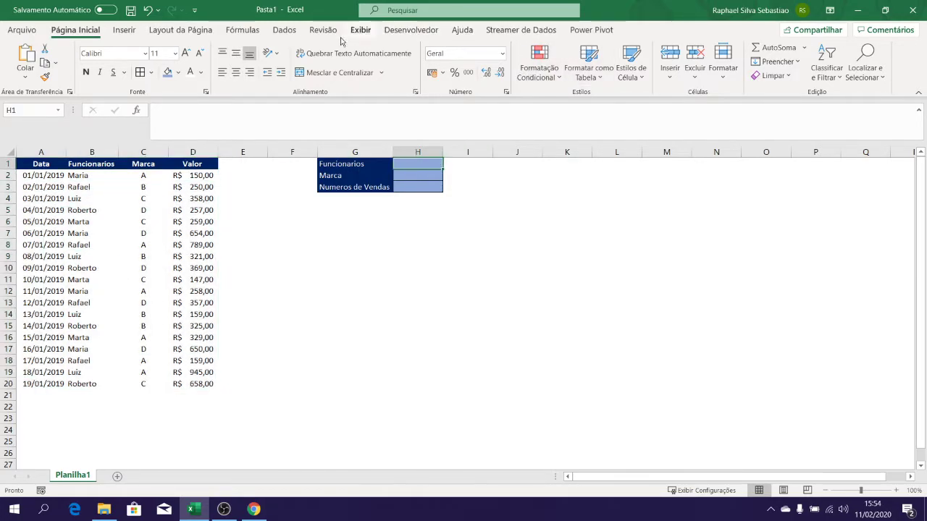
click(283, 30)
click(569, 77)
click(556, 92)
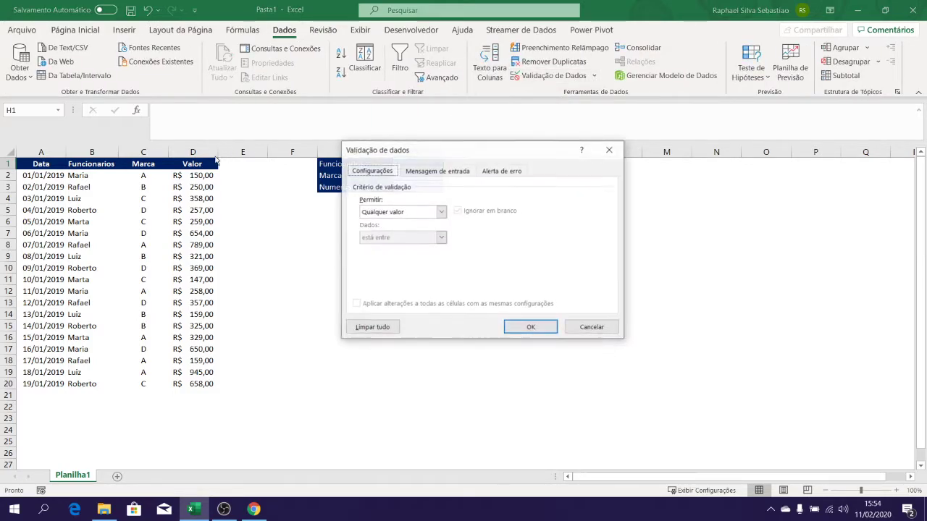
click(441, 213)
click(372, 248)
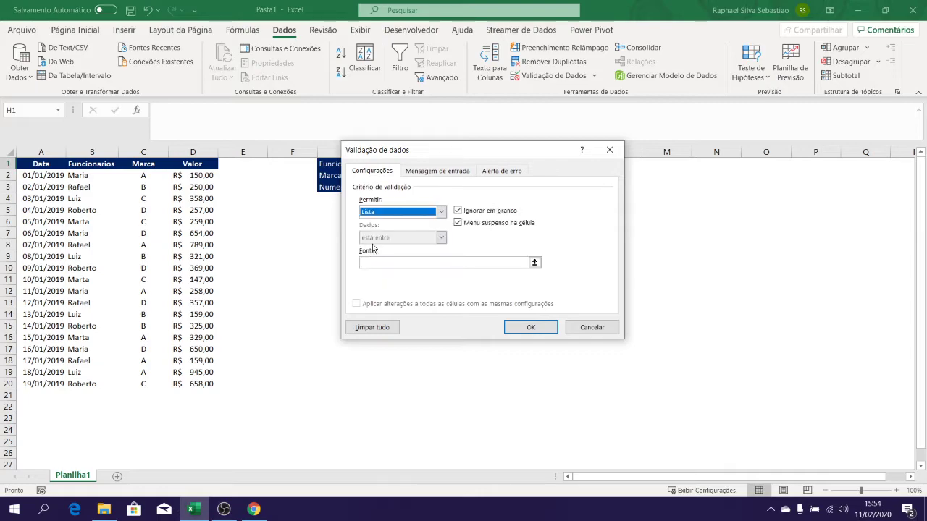
Set the source of H1's validation list to the brand cells C2:C5
click(534, 263)
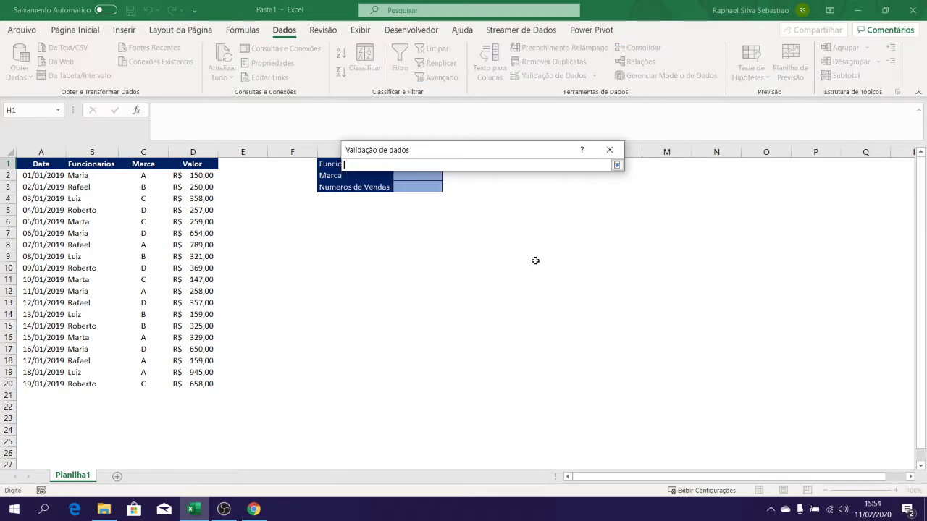
drag(143, 177, 143, 208)
click(616, 164)
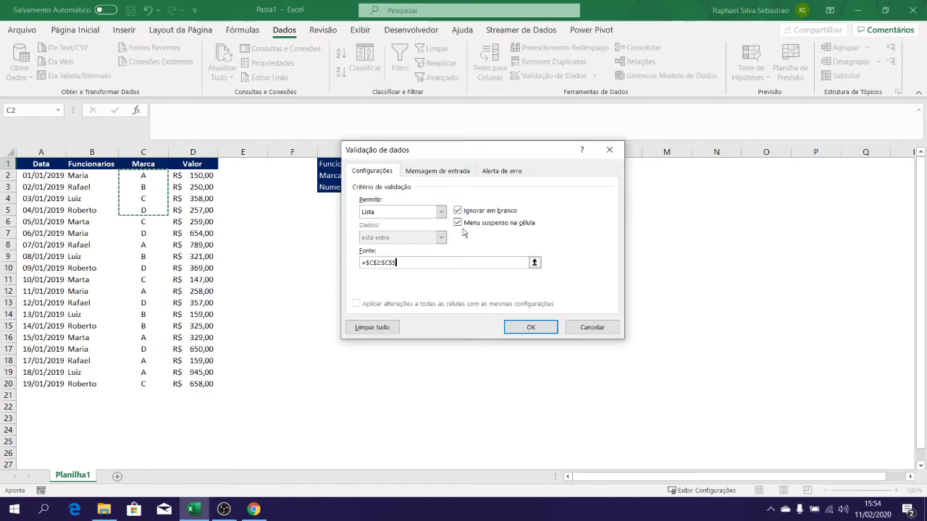
Append the employee cells B2:B6 to the validation source with a plus sign, after moving the dialog clear of H1
drag(491, 155, 588, 163)
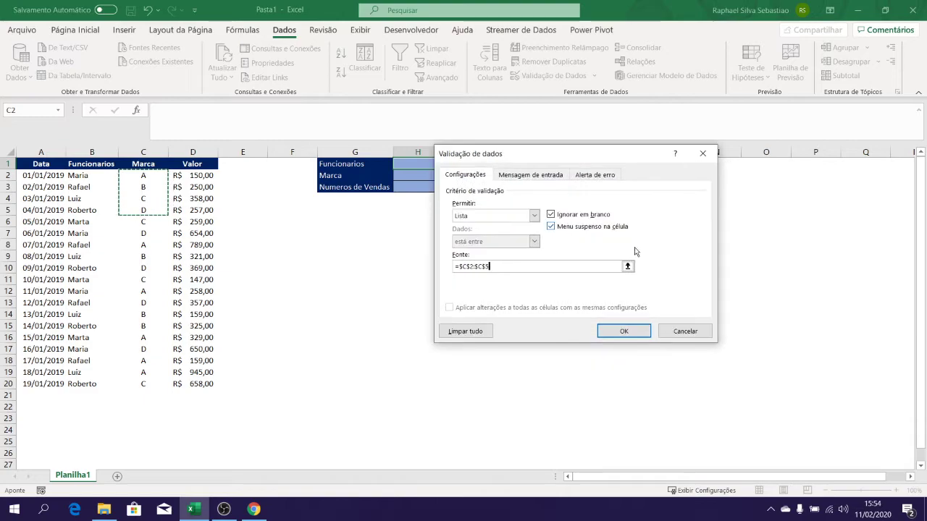
click(629, 268)
text(+)
click(75, 175)
key(shift+Down)
key(shift+Down)
key(shift+Down)
key(shift+Down)
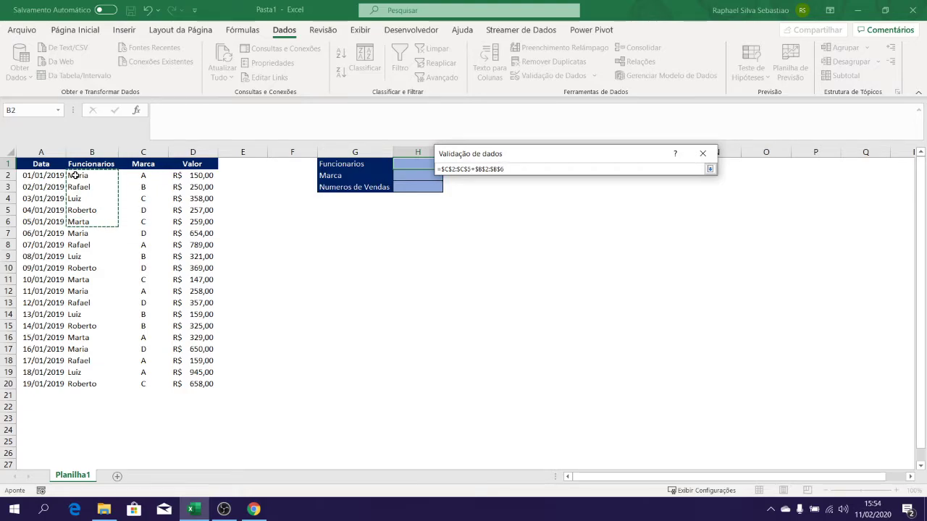
key(Return)
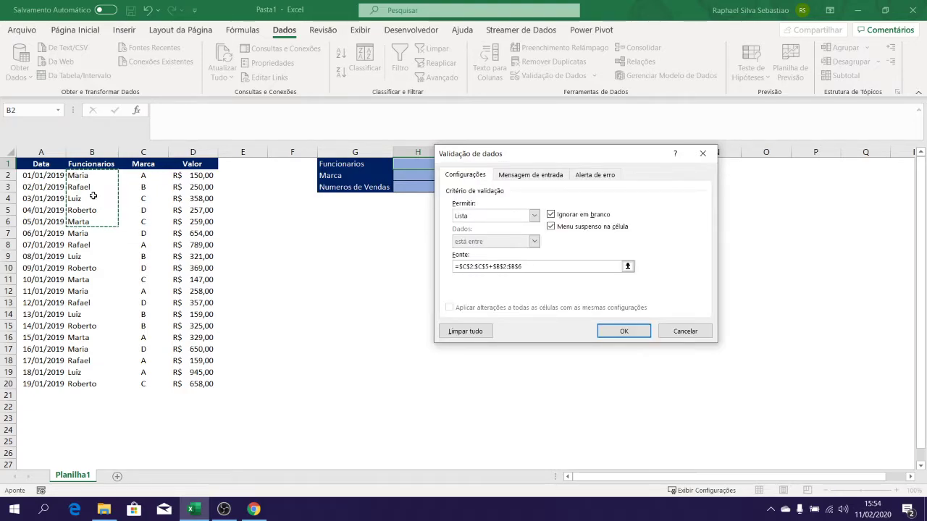
Remove the C2:C5 reference so H1's list source is =$B$2:$B$6, apply the validation and check the drop-down
drag(493, 266, 458, 267)
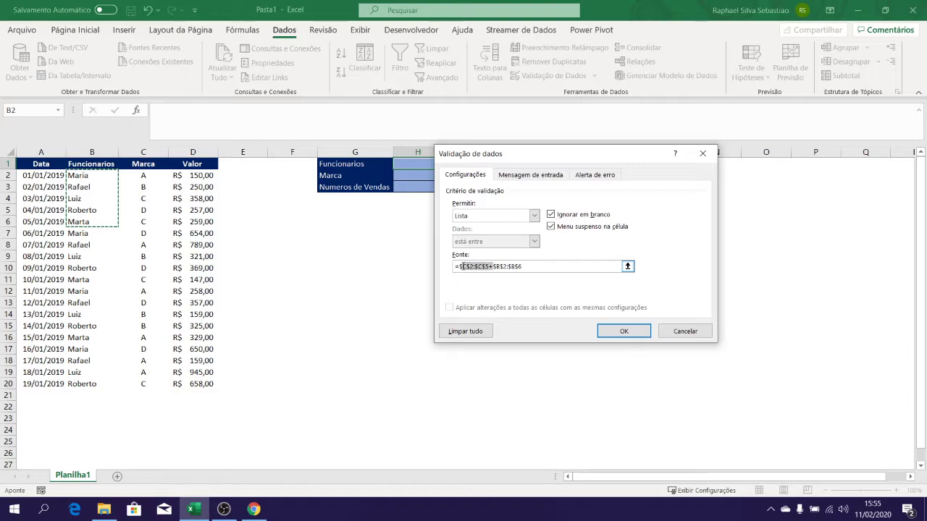
key(BackSpace)
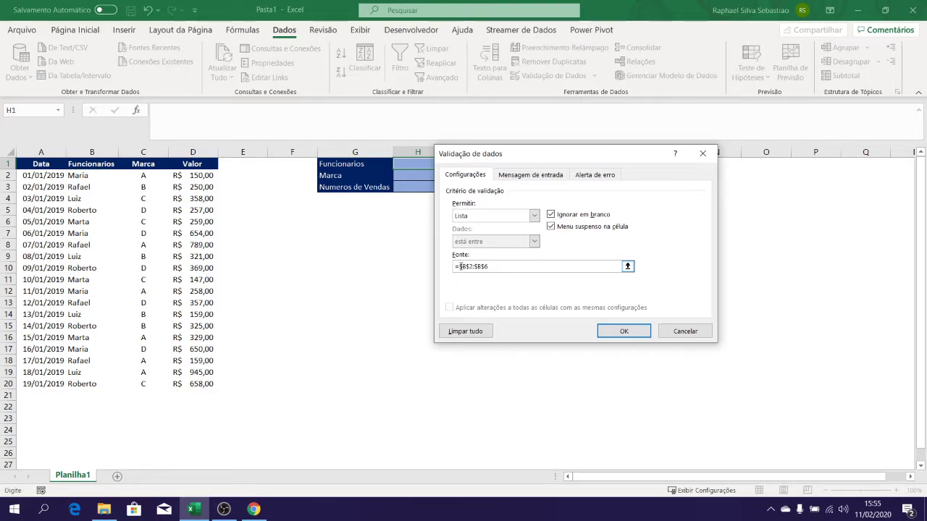
key(Return)
click(448, 165)
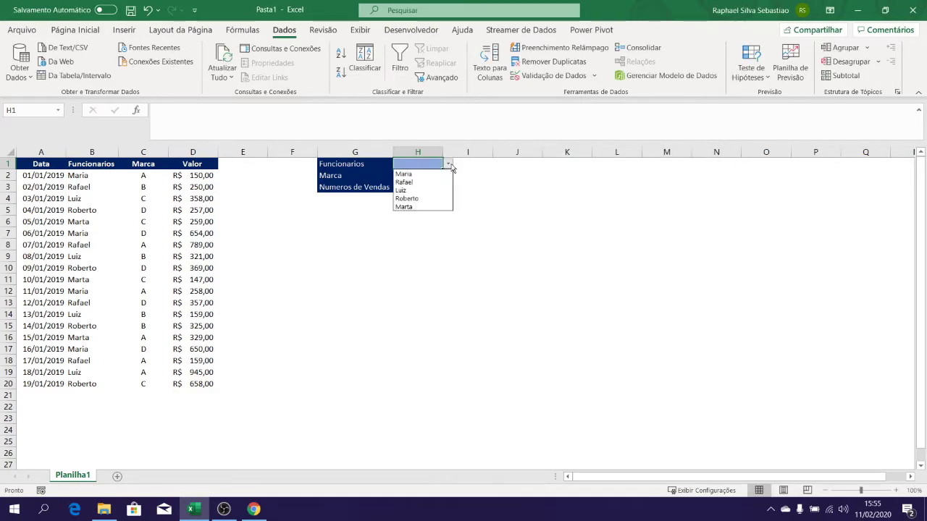
click(474, 210)
Add list validation to the Marca entry cell H2 with source =$C$2:$C$6 and check its drop-down
click(434, 176)
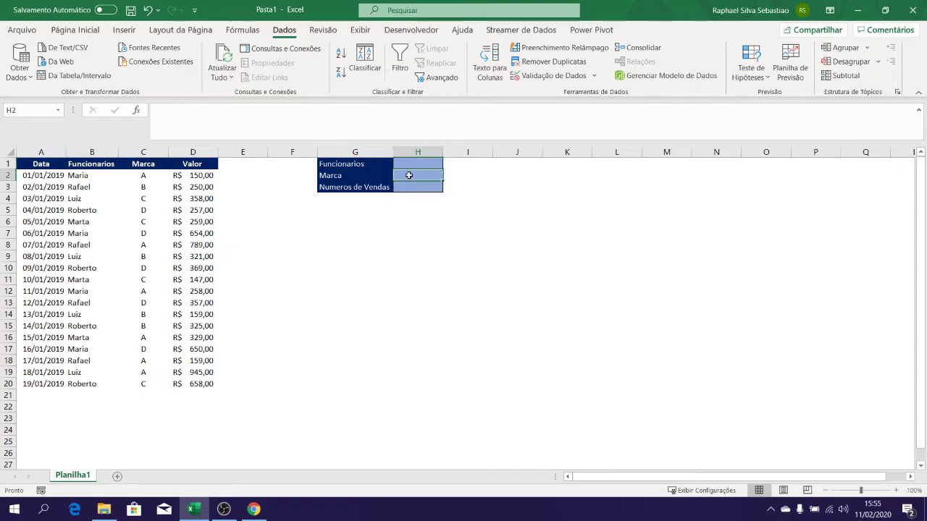
click(593, 76)
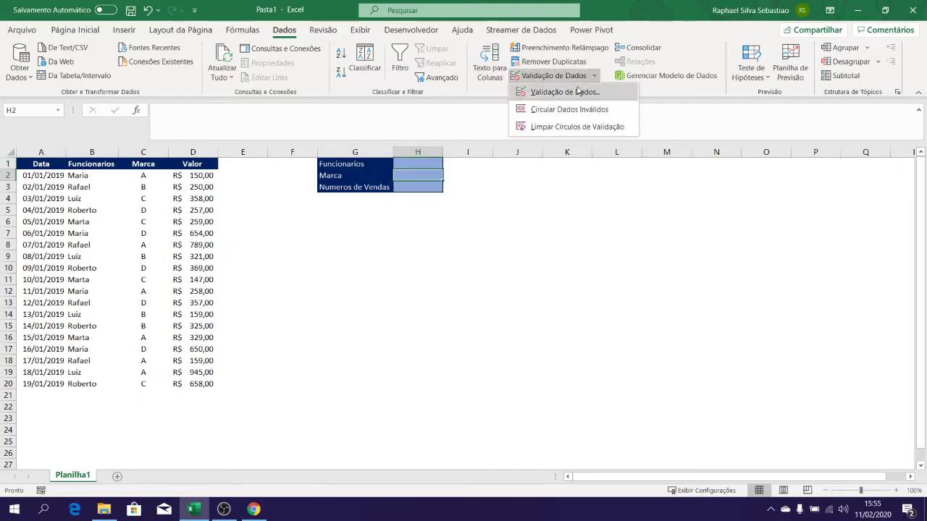
click(579, 98)
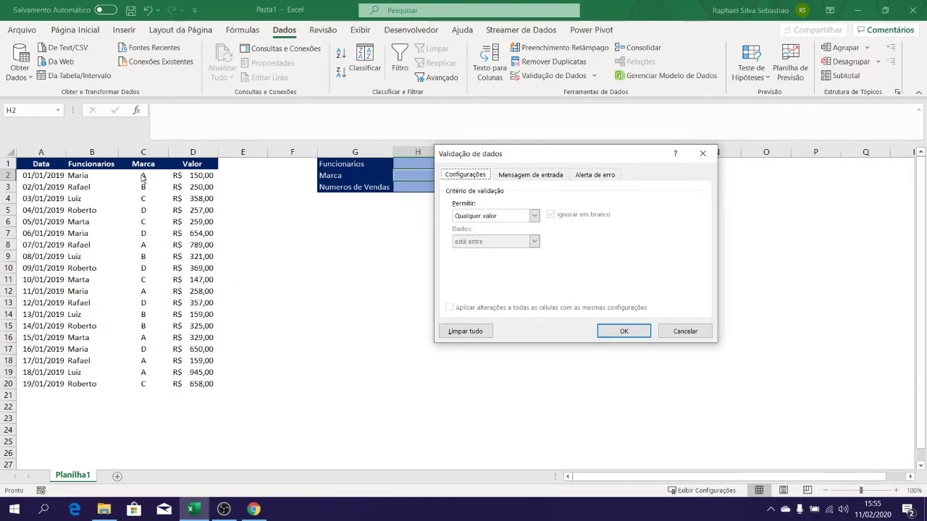
click(533, 216)
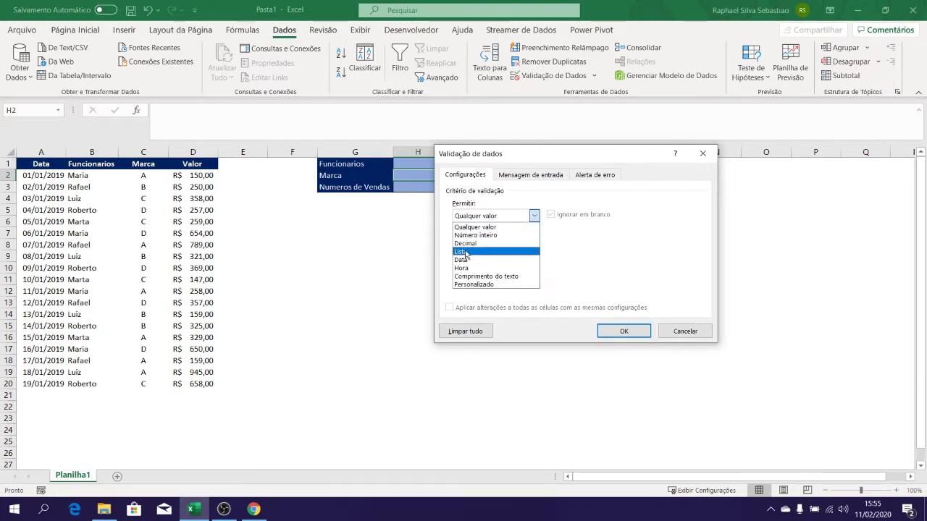
click(464, 255)
click(629, 265)
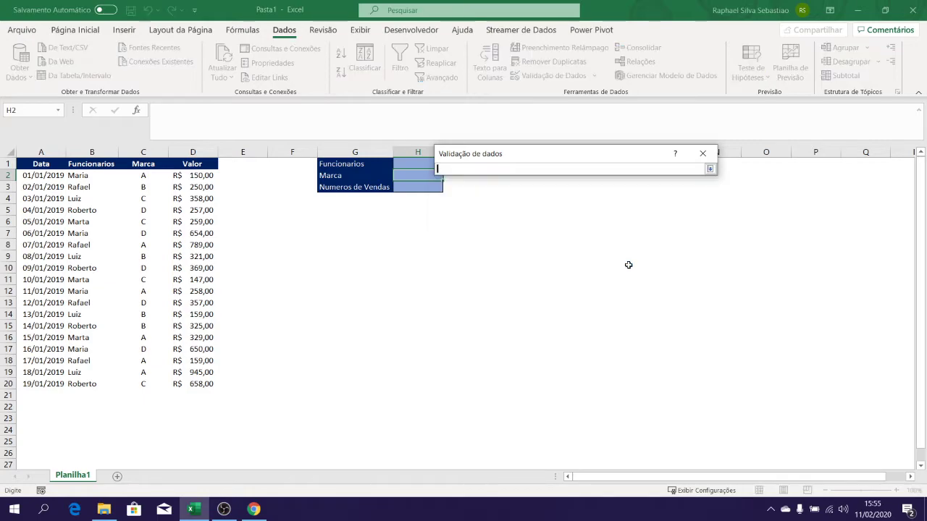
drag(144, 176, 144, 220)
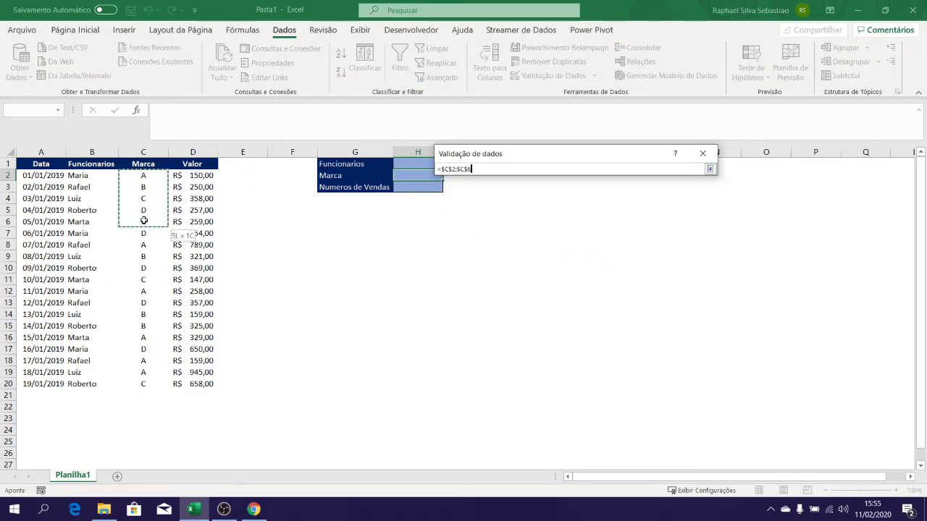
key(Return)
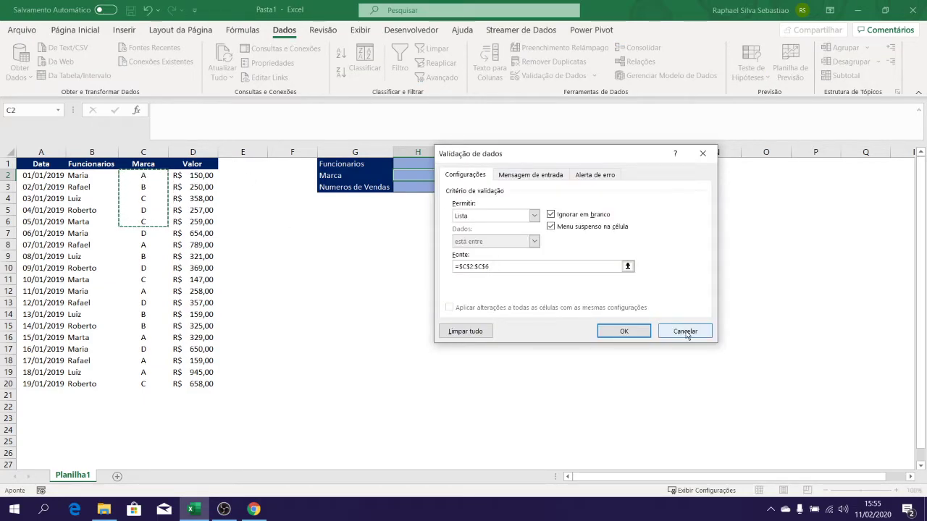
click(631, 332)
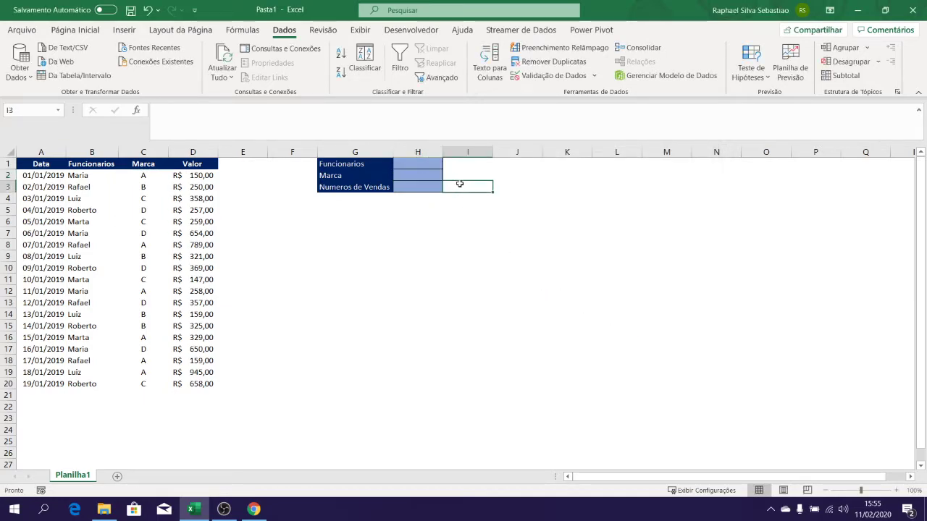
click(448, 175)
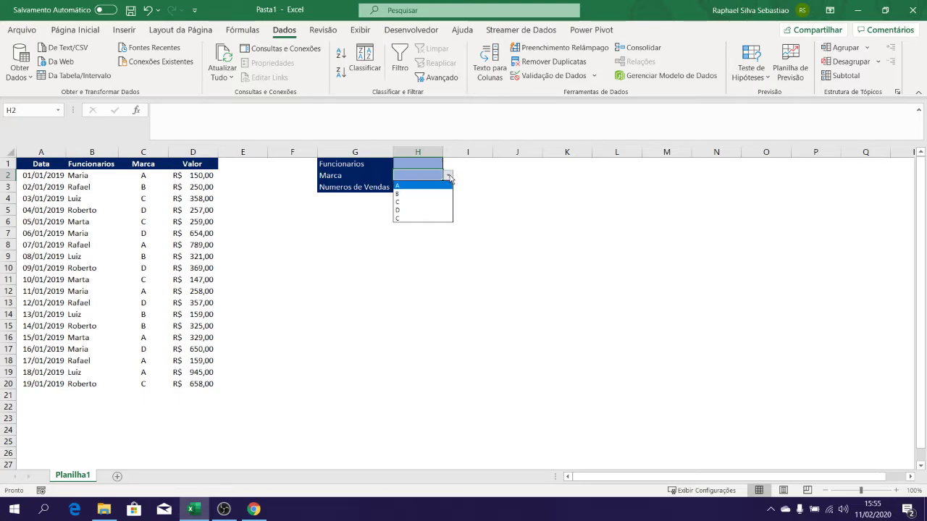
key(Escape)
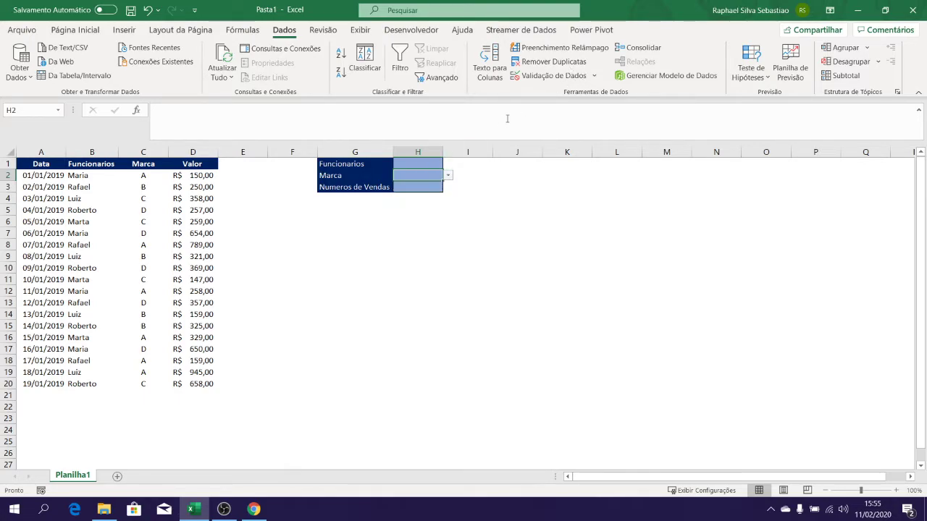
Correct the last row of the source range in H2's list validation and apply the change
click(552, 75)
click(543, 99)
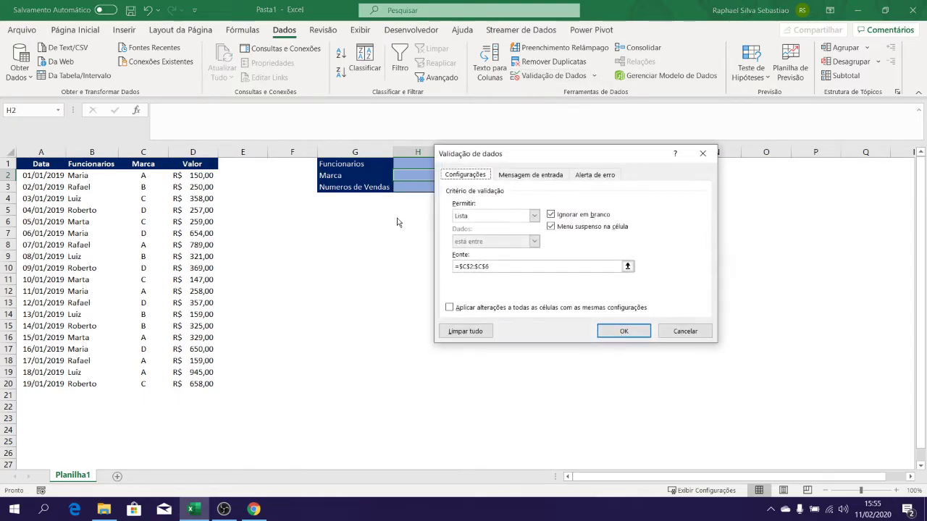
click(555, 266)
key(BackSpace)
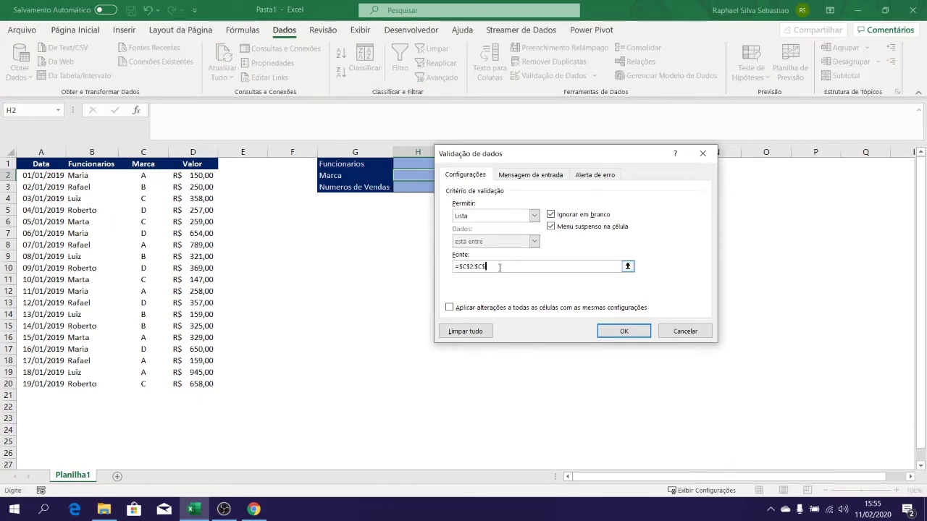
key(Return)
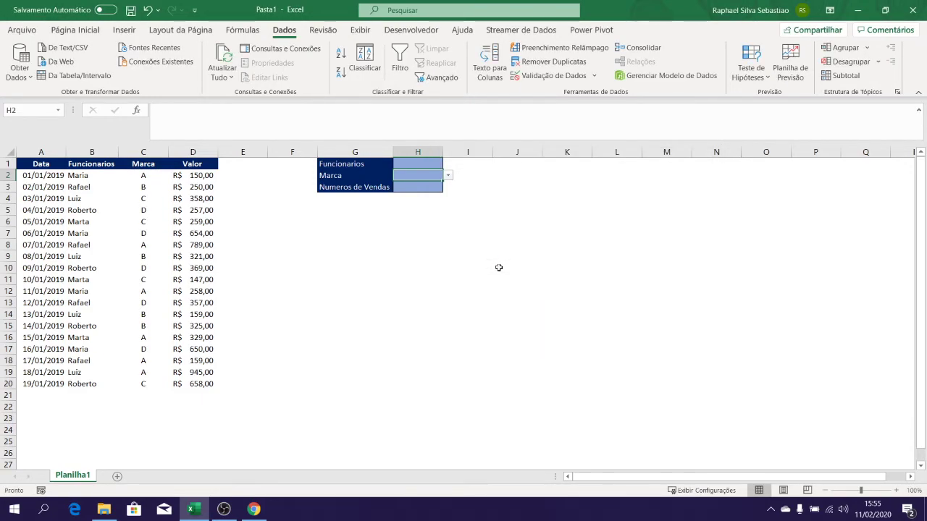
Check the brand options offered by the drop-down list in the Marca entry cell H2
click(447, 175)
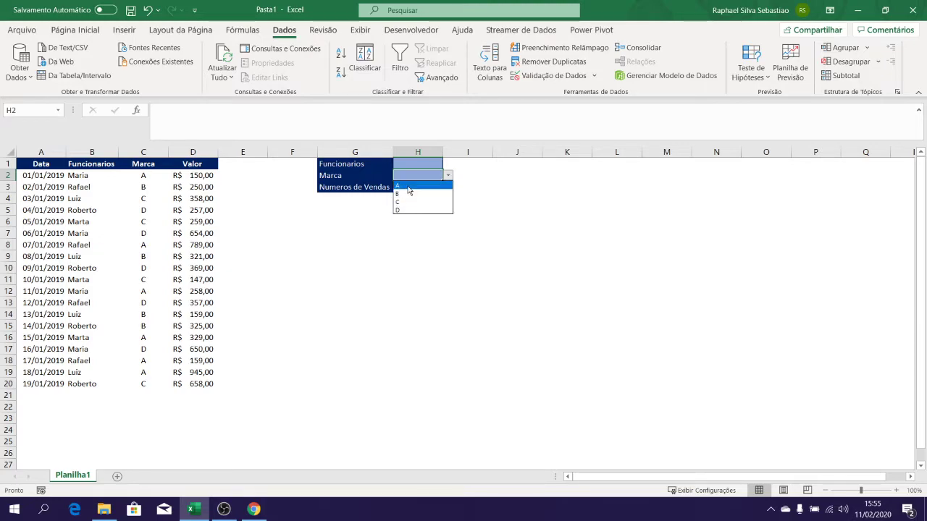
click(390, 243)
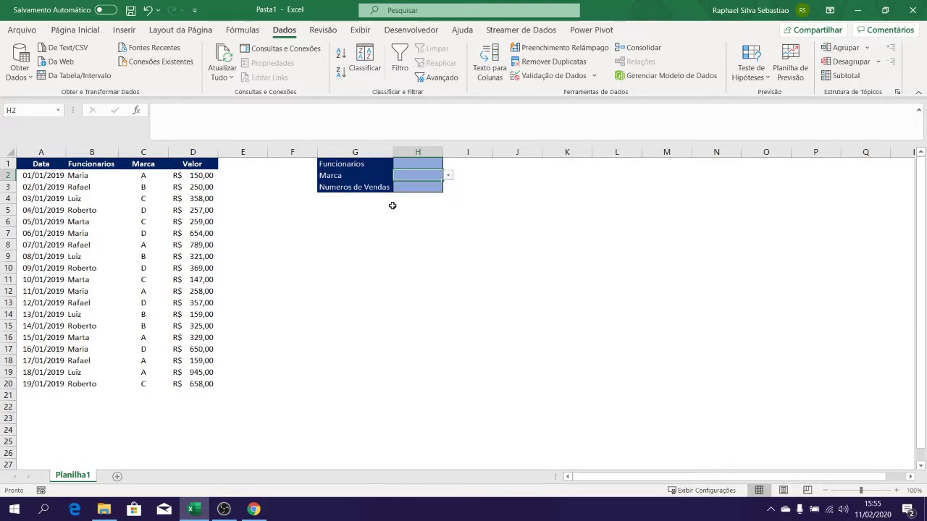
click(210, 197)
click(191, 184)
key(Up)
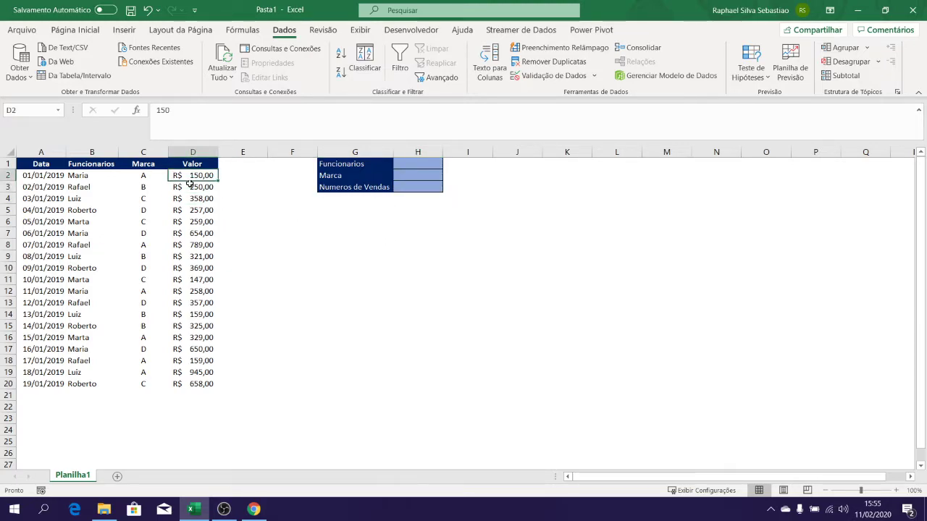
key(ctrl+shift+Left)
Insert a WordArt title in the plain black style on the empty sheet area, with the text "Controle de Vendas"
click(359, 267)
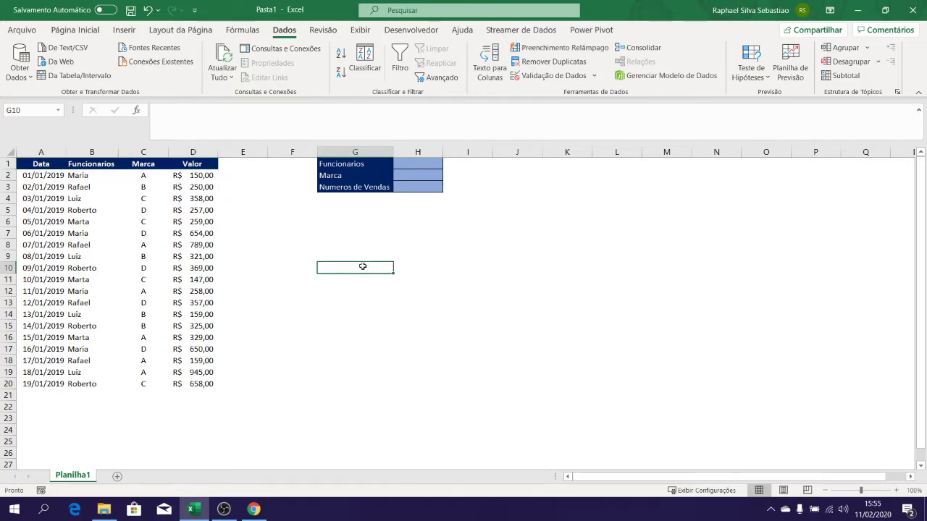
click(124, 30)
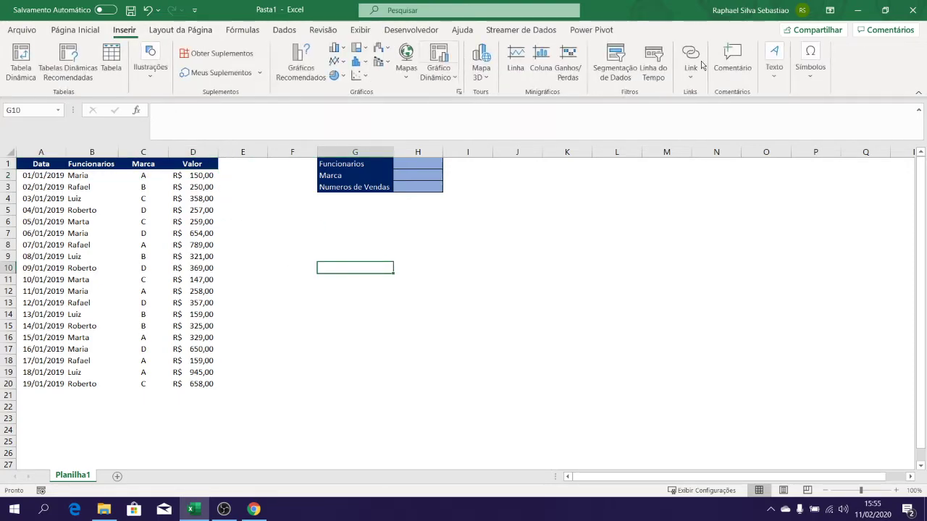
click(775, 79)
click(838, 123)
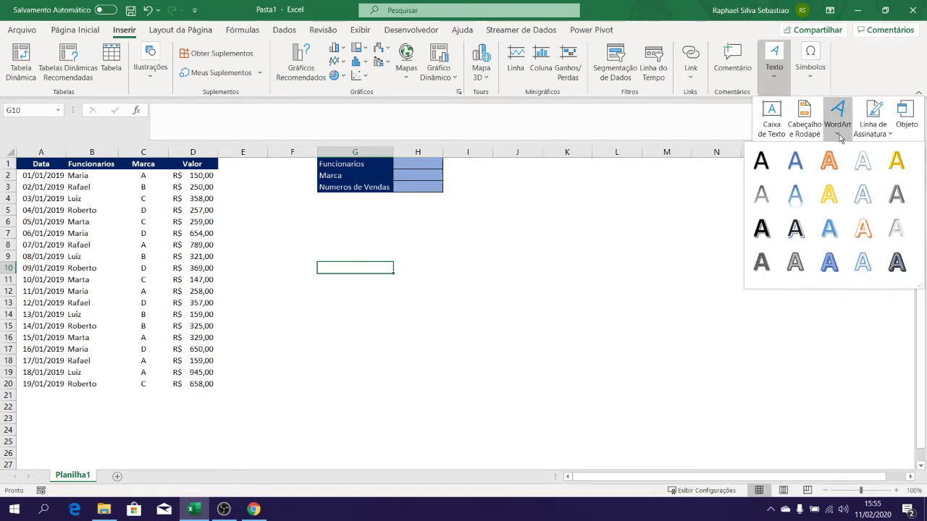
click(761, 162)
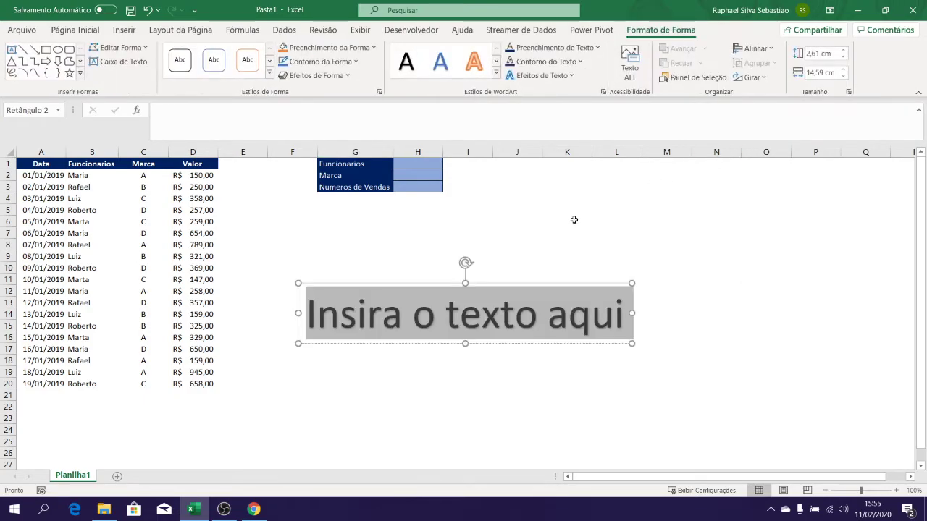
text(cON)
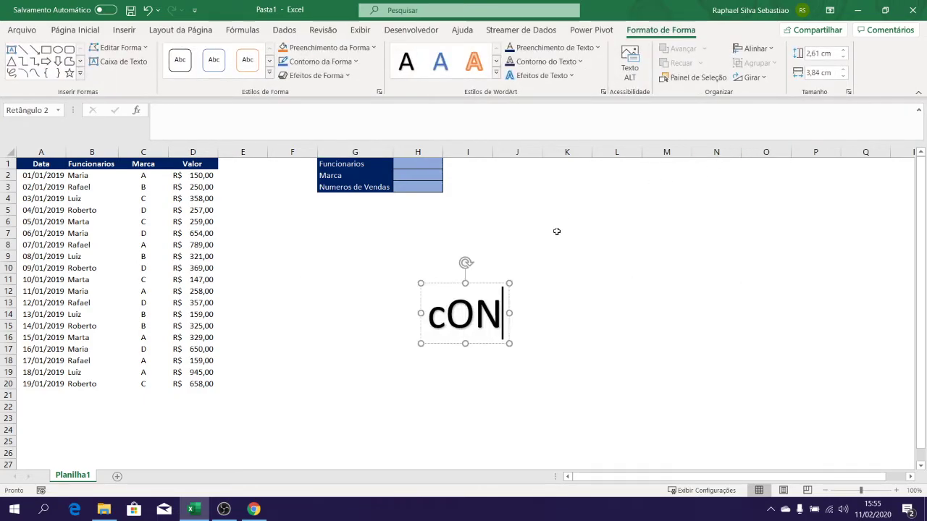
key(BackSpace)
key(BackSpace)
key(BackSpace)
text(Con)
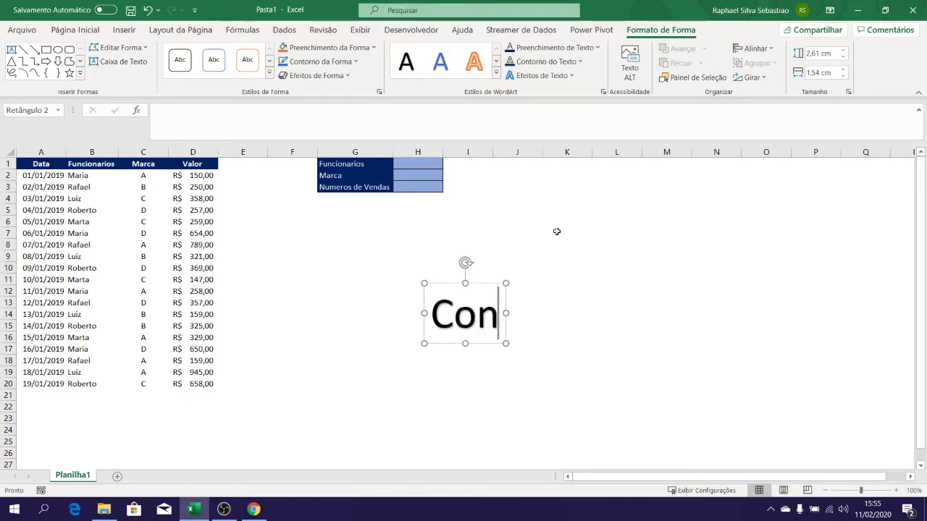
text(trole)
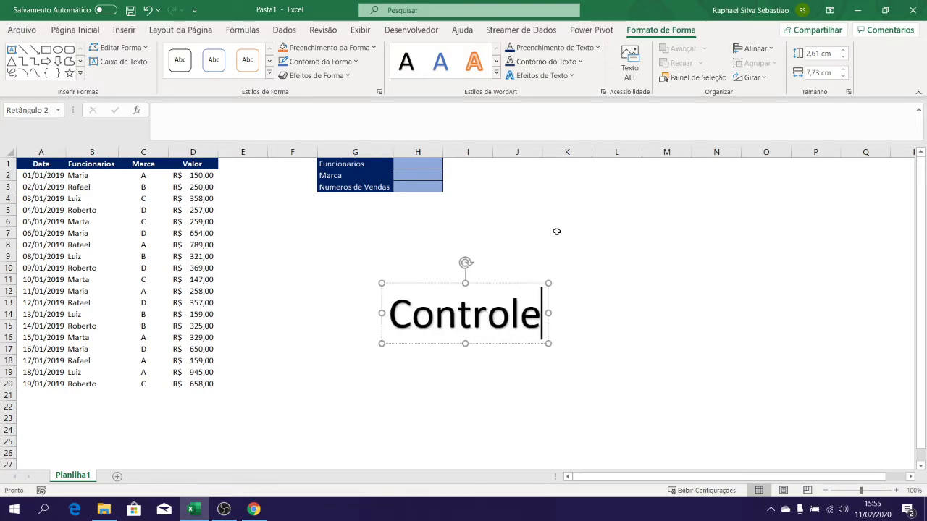
text( de Vendas)
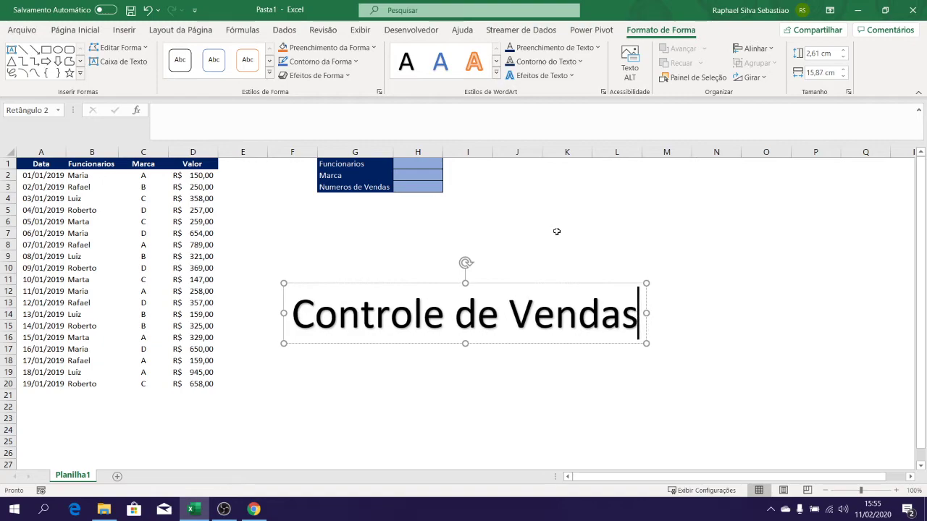
Give the whole "Controle de Vendas" title a standard dark blue text fill and a dark theme blue text outline
key(ctrl+a)
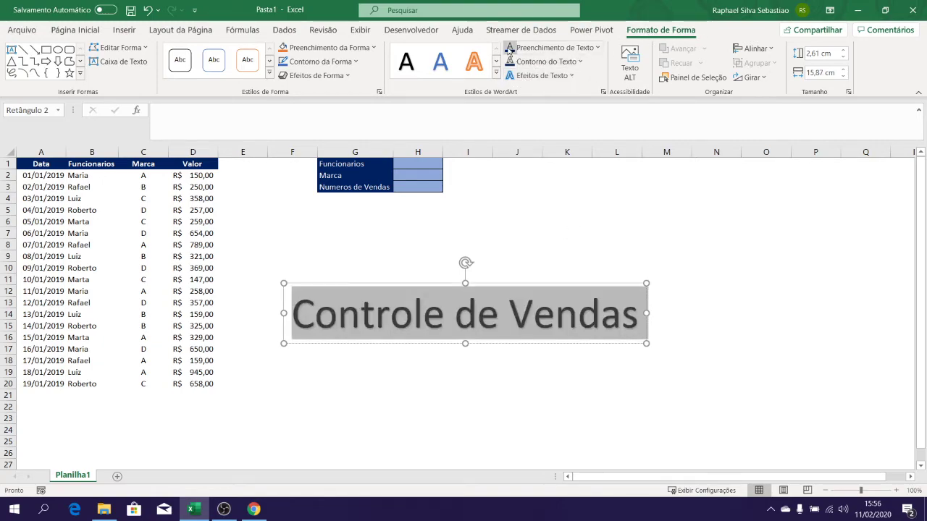
click(599, 48)
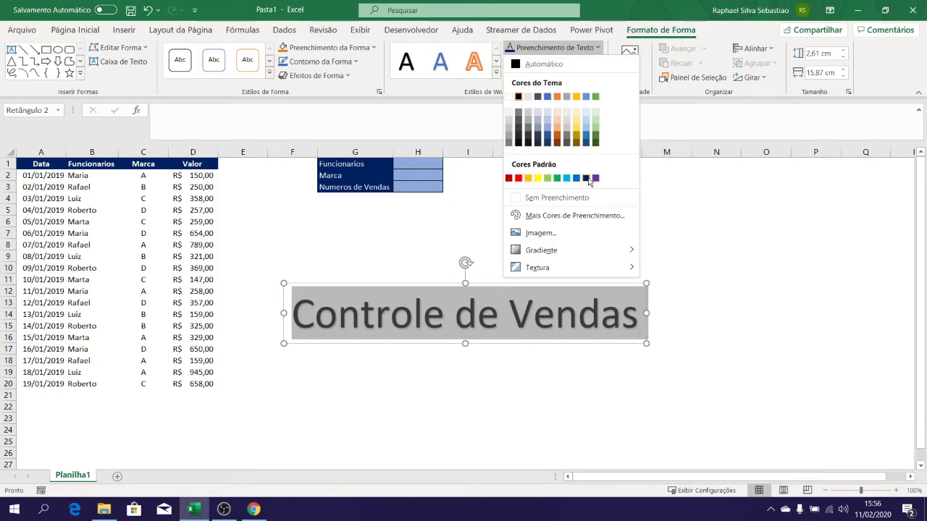
click(587, 178)
click(579, 62)
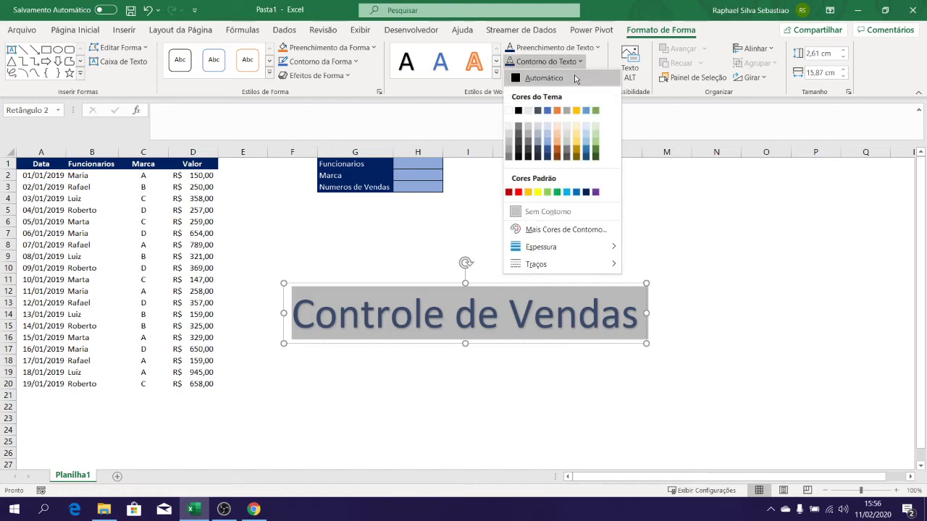
click(548, 154)
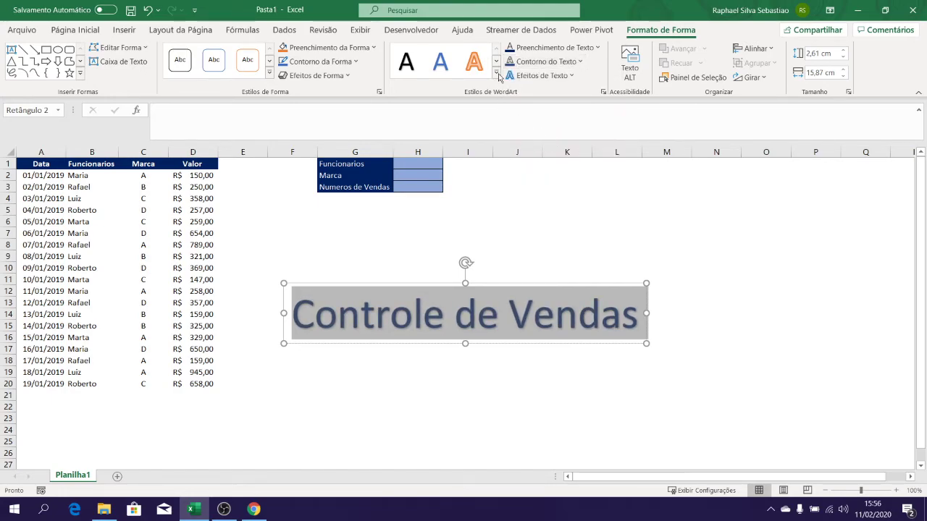
Make the "Controle de Vendas" title bold and move it up by about four rows, closer to the lookup block
click(76, 30)
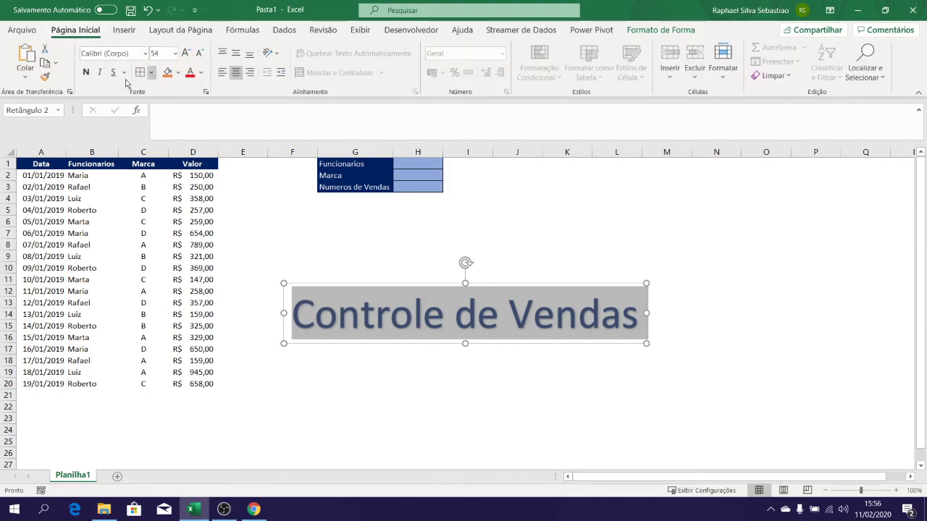
click(86, 73)
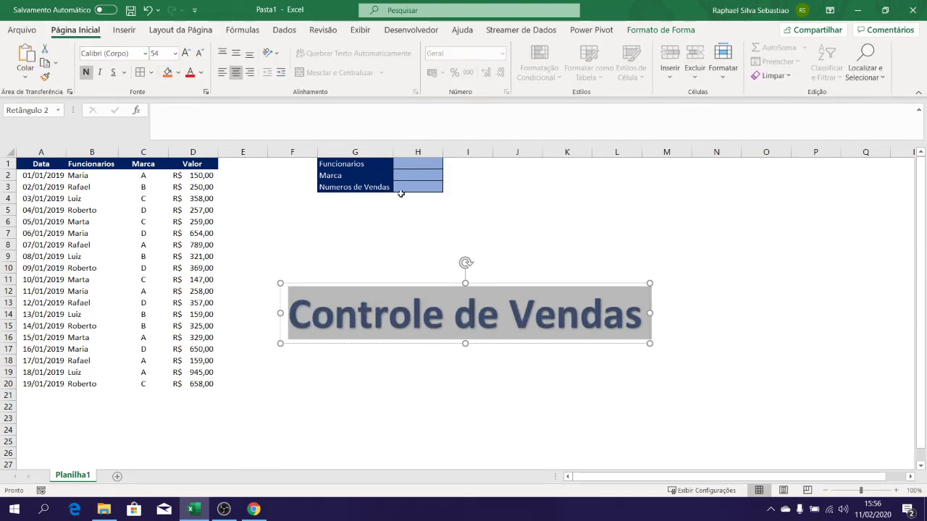
click(548, 233)
click(504, 327)
click(550, 370)
click(517, 339)
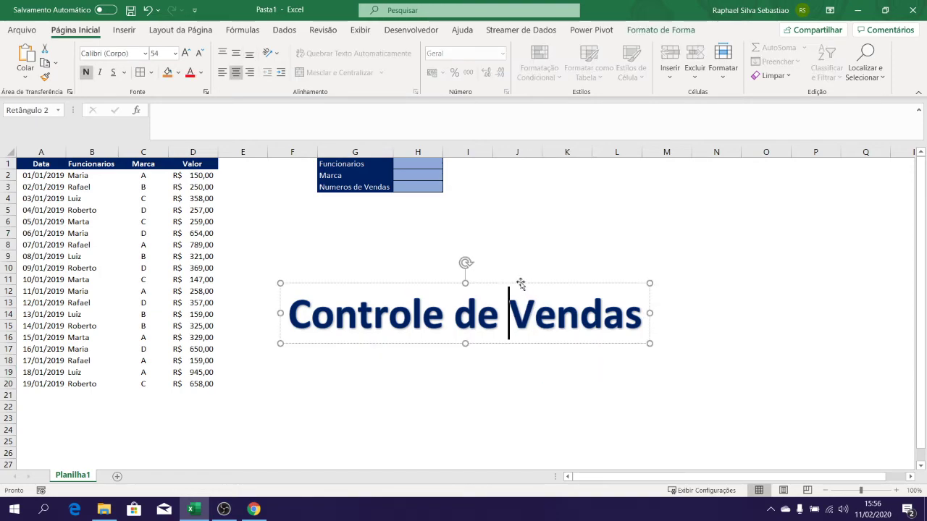
drag(520, 282, 519, 233)
click(463, 329)
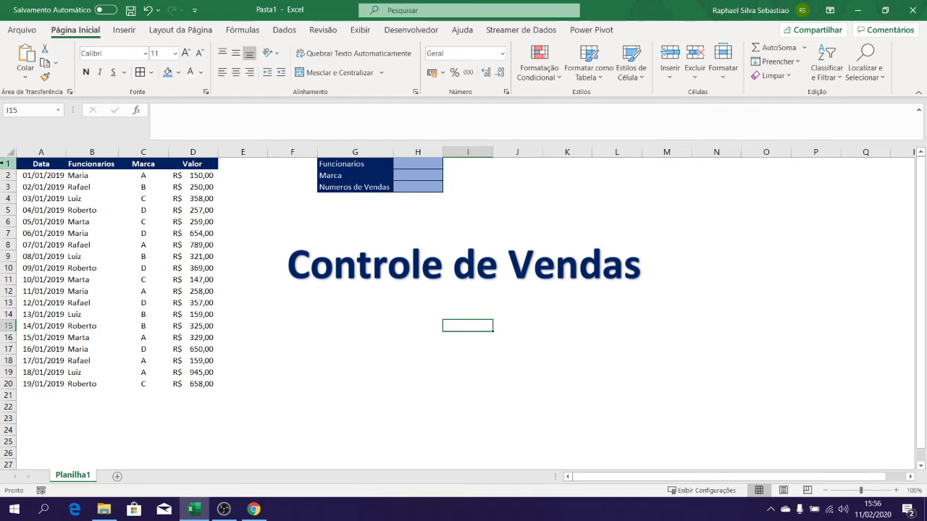
Insert an empty row above the header row of the sales table
click(7, 163)
right_click(7, 163)
click(36, 265)
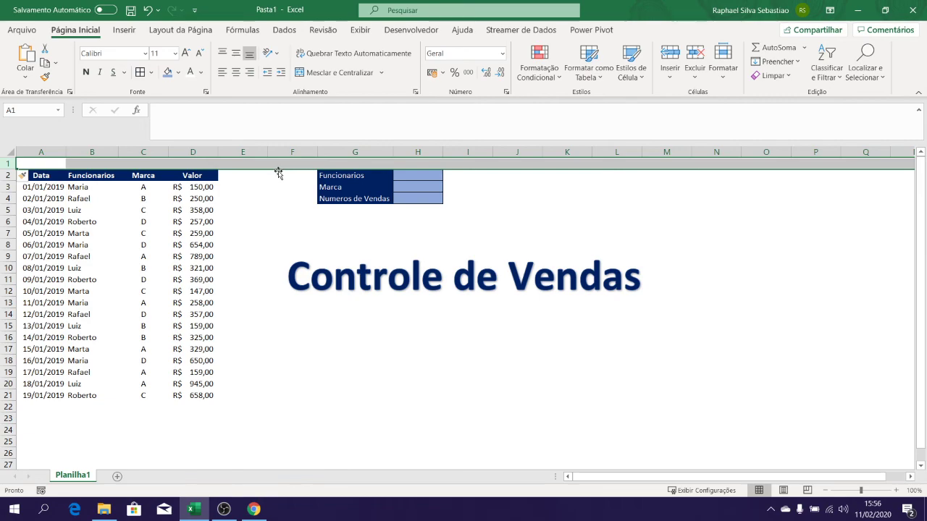
click(636, 208)
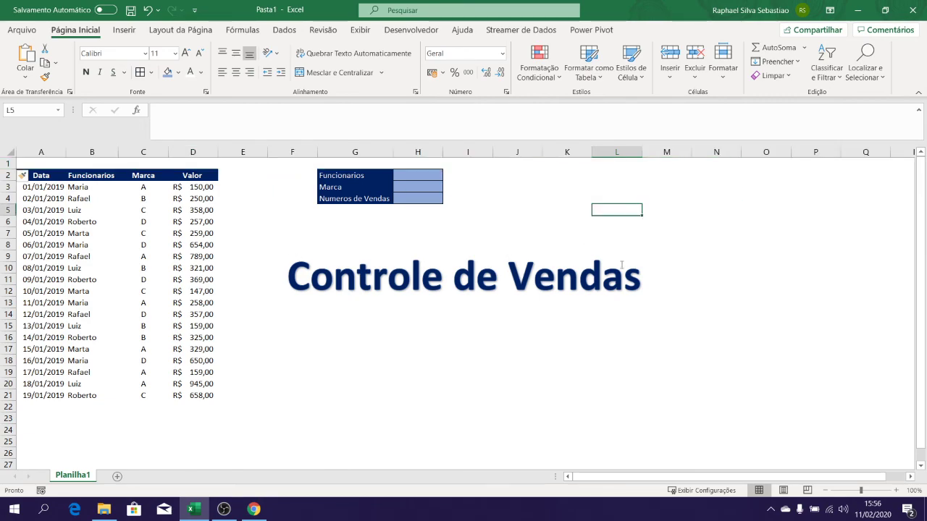